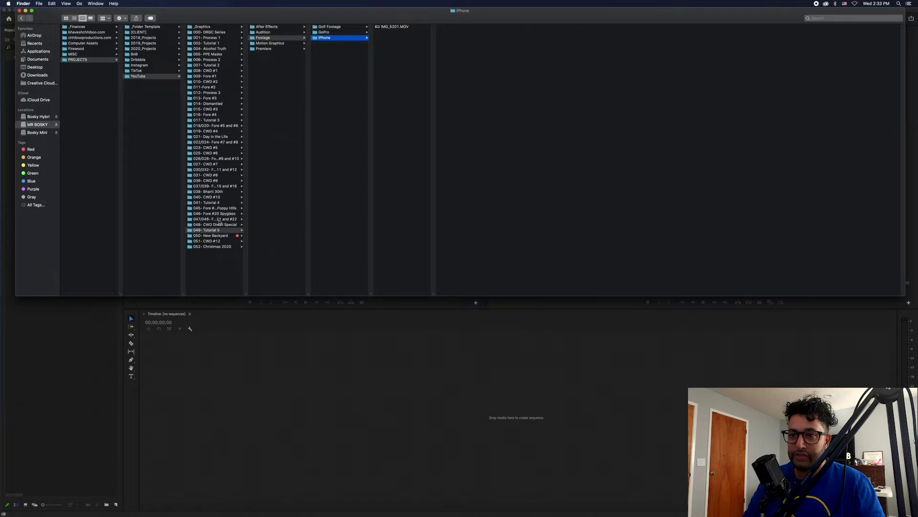
- Quick Look the Episode 21 Canyon Lakes render in the RENDERS folder, skimming its golf shots
click(268, 87)
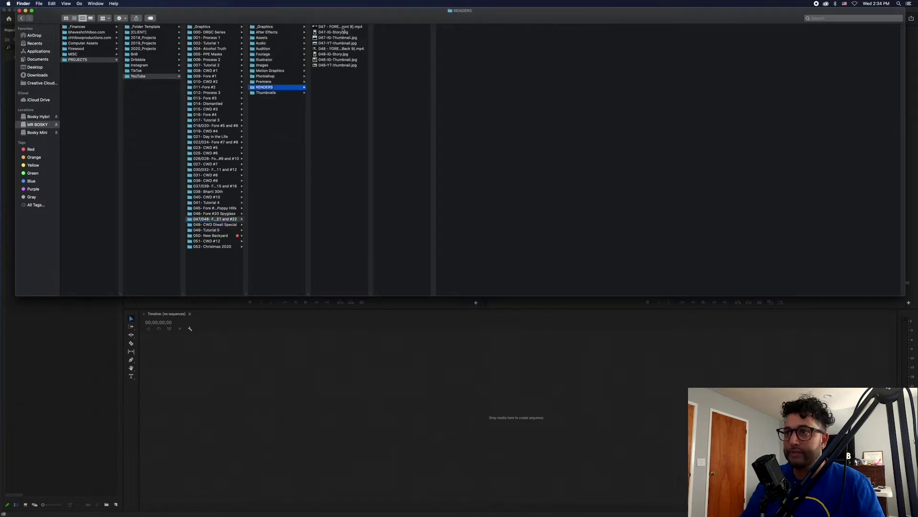
click(337, 27)
key(space)
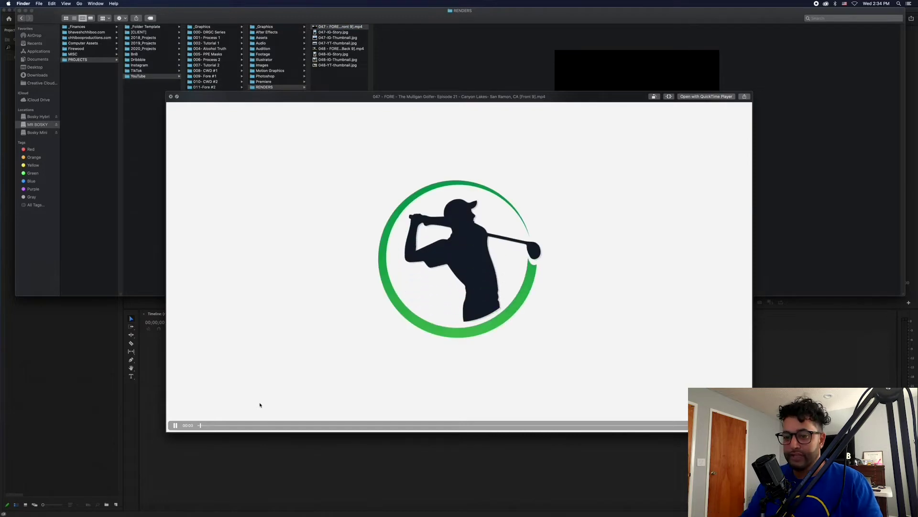
click(220, 426)
drag(220, 425, 289, 429)
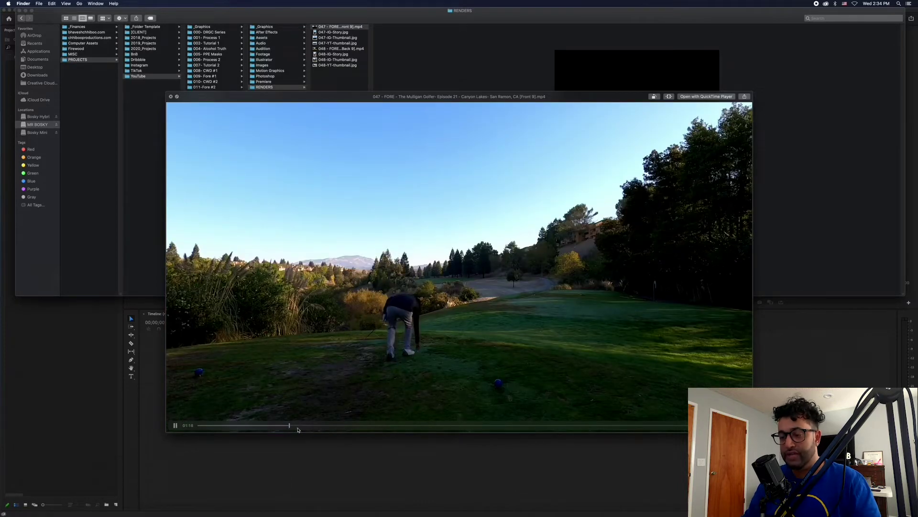
key(space)
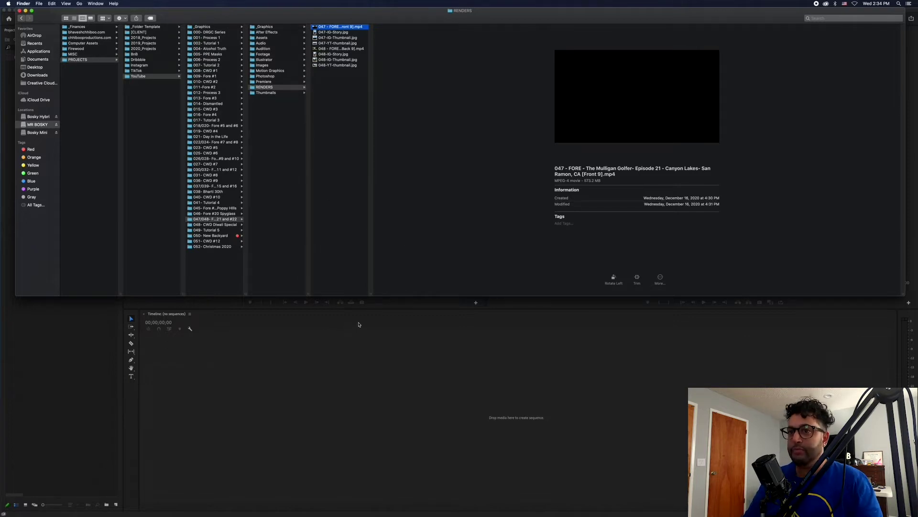
- Import the Golf Footage folder into the Premiere Pro project
click(375, 342)
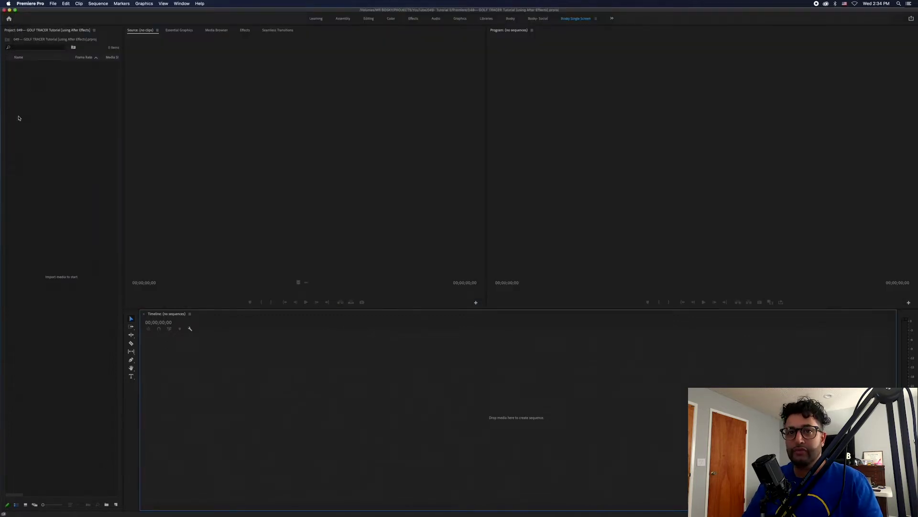
click(53, 114)
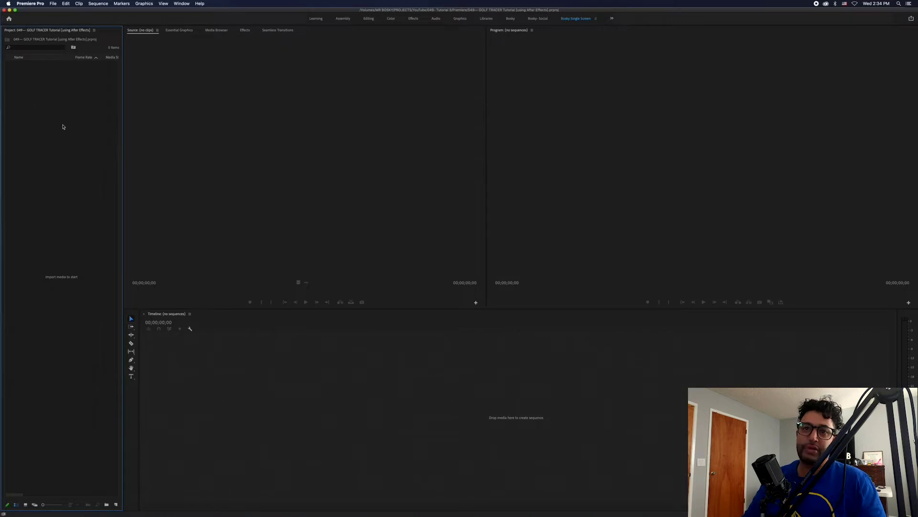
double_click(64, 127)
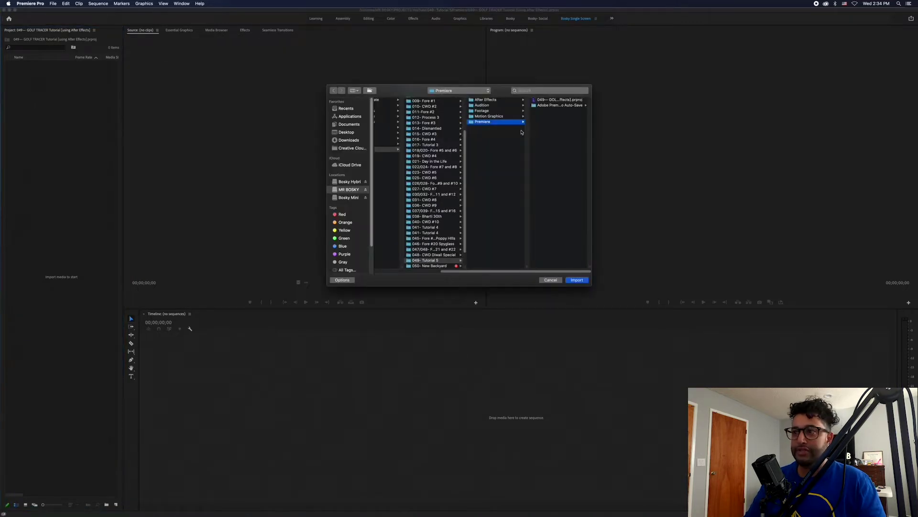
click(483, 110)
click(557, 100)
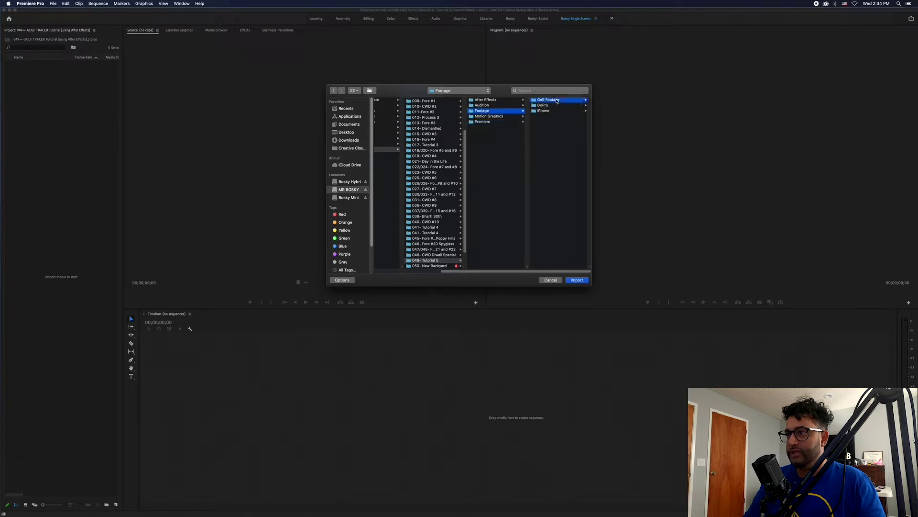
click(577, 280)
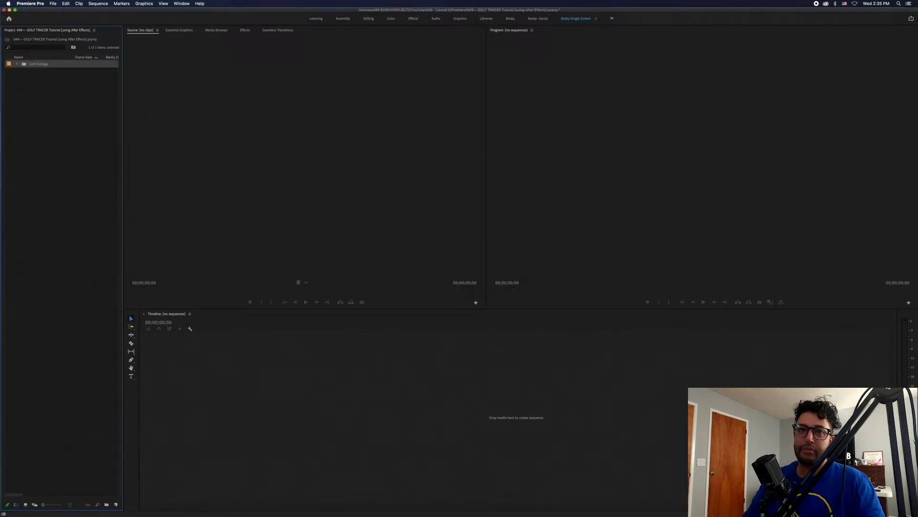
- Create a GH010327 sequence from GH010327.MP4, undoing an accidental new bin
click(18, 62)
click(34, 72)
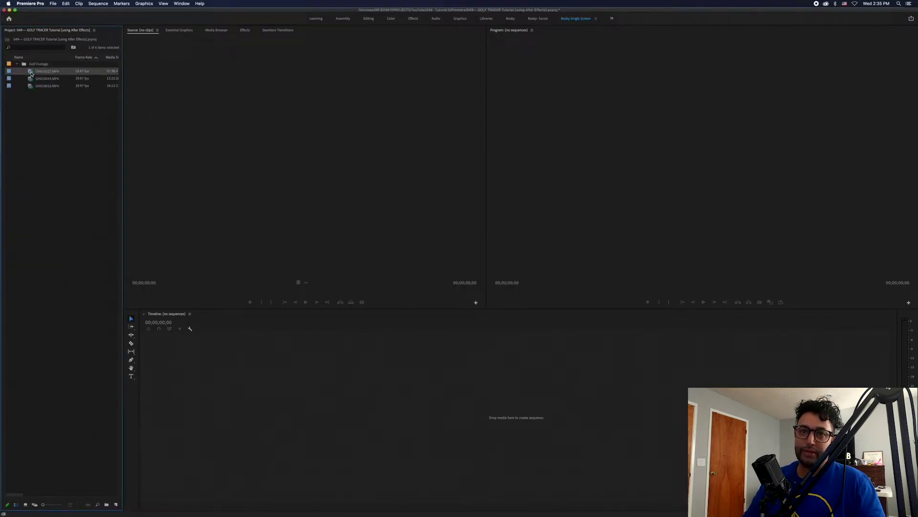
click(110, 508)
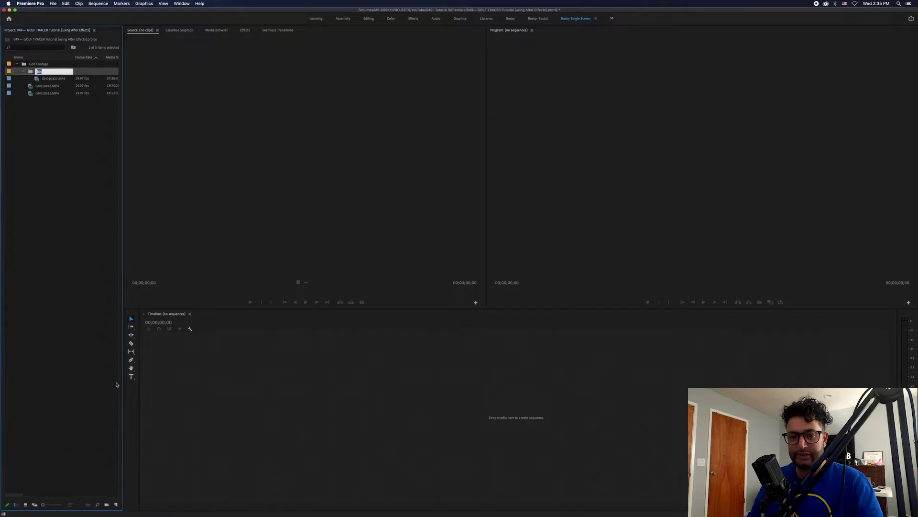
click(58, 123)
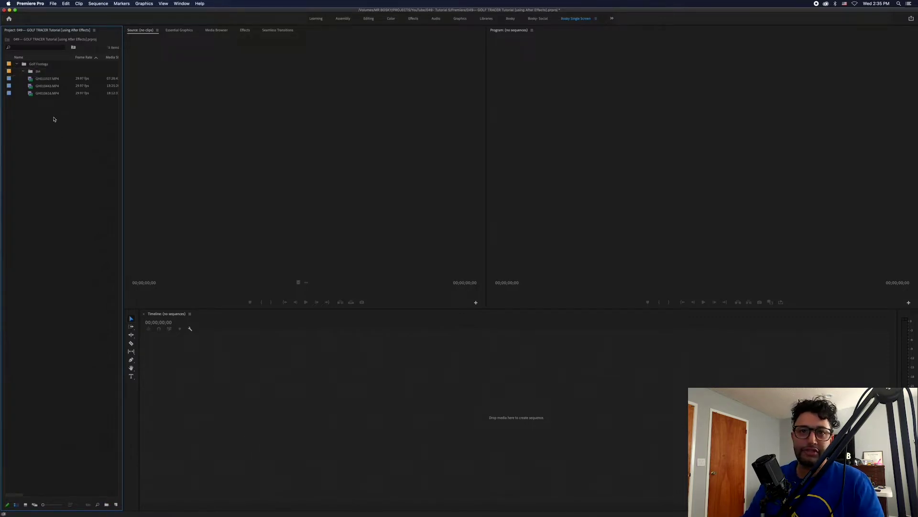
key(super+z)
click(32, 72)
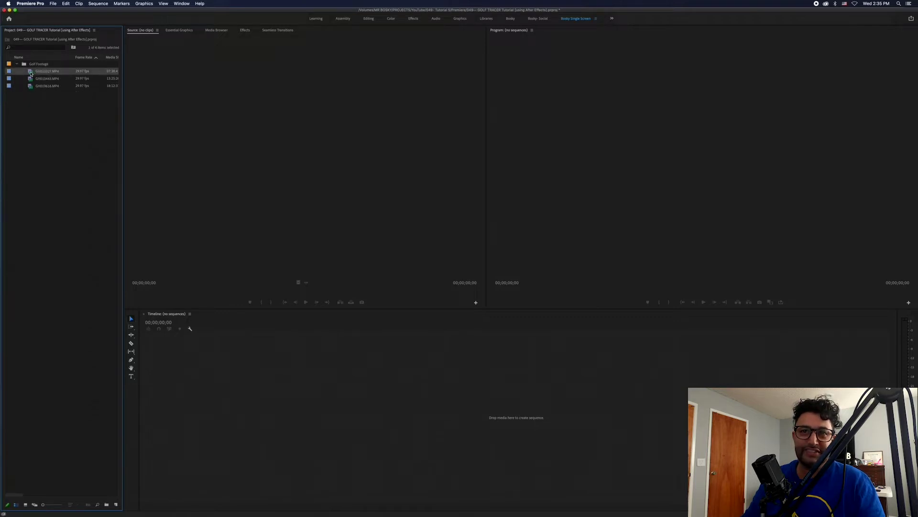
drag(117, 504, 117, 505)
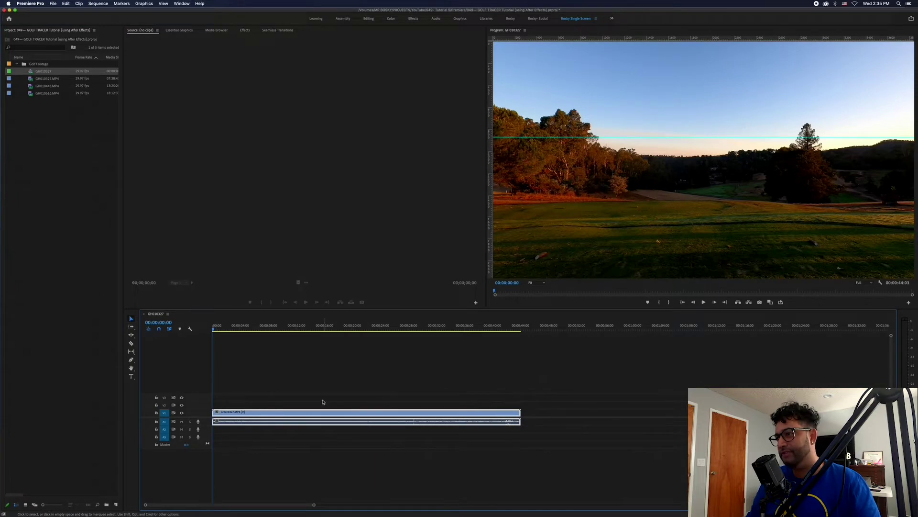
- Preview the footage and place GH010443.MP4 on the timeline after the first clip
click(617, 187)
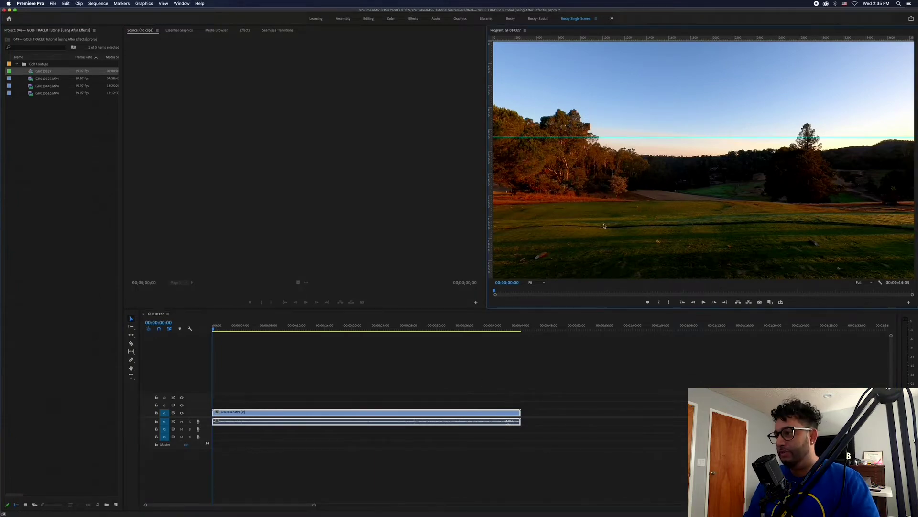
drag(218, 328, 352, 337)
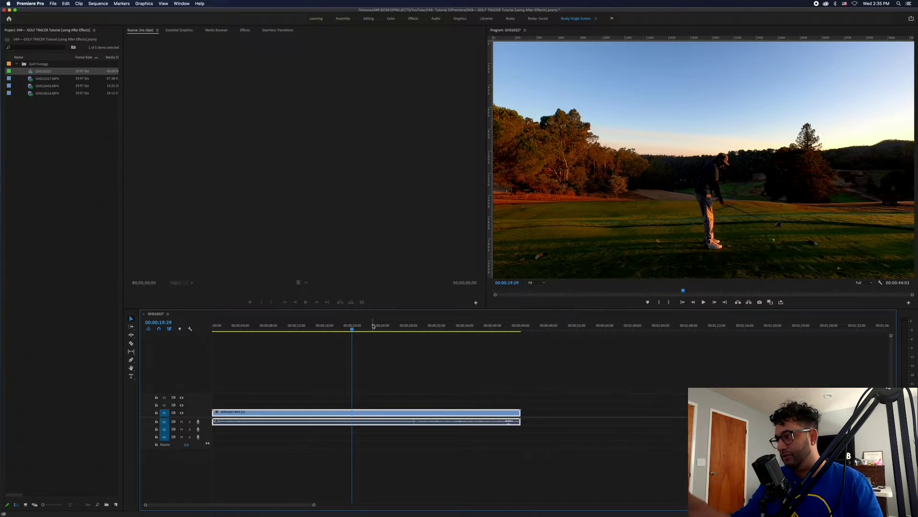
drag(342, 330, 384, 329)
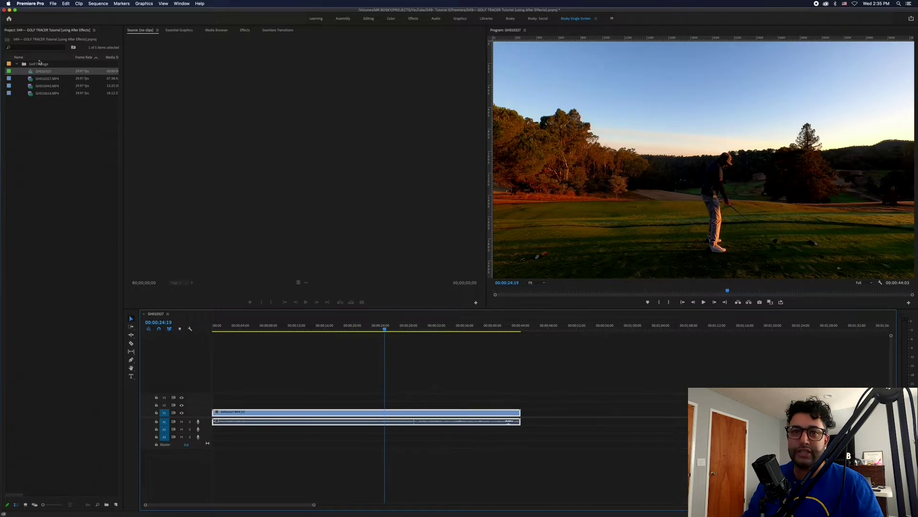
click(43, 80)
double_click(32, 86)
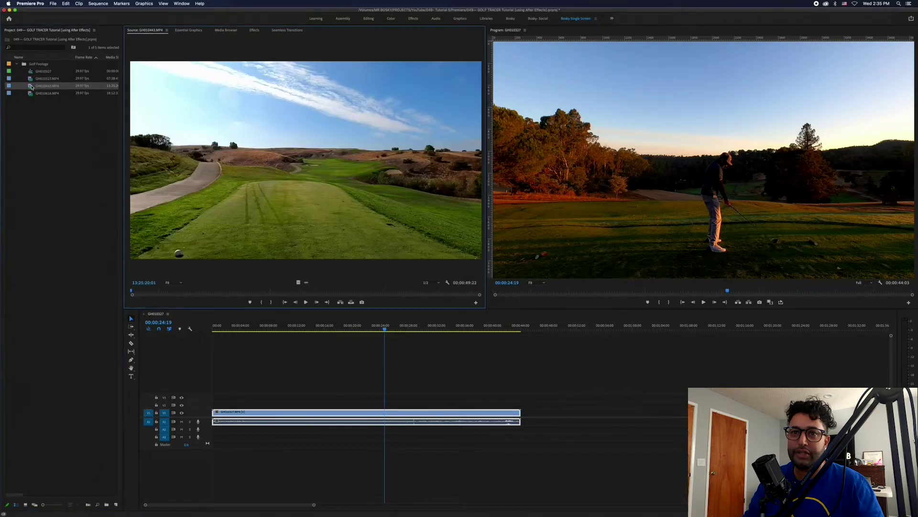
drag(29, 87, 535, 418)
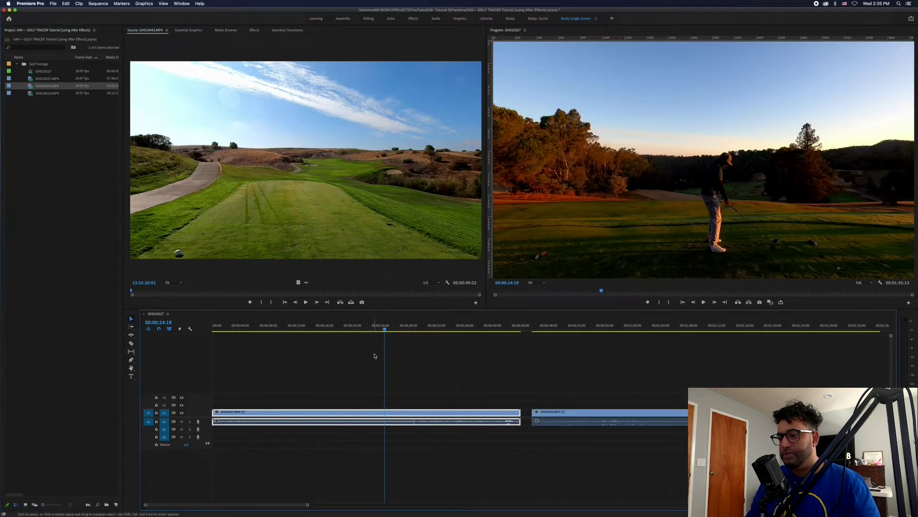
click(395, 328)
- Razor GH010327 at 00:00:27:14 and delete the footage before the swing
mouse_move(398, 329)
mouse_down()
mouse_move(415, 331)
mouse_move(405, 330)
mouse_up()
key(c)
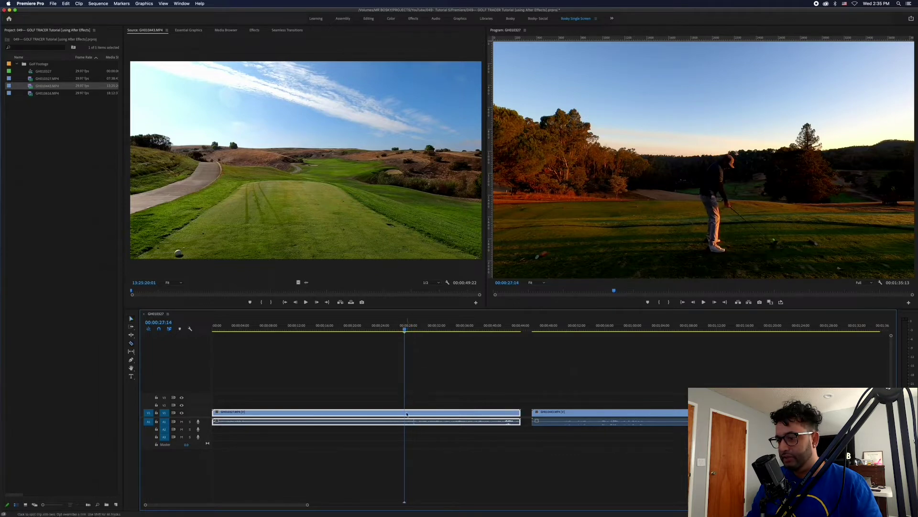
click(410, 412)
key(v)
key(Delete)
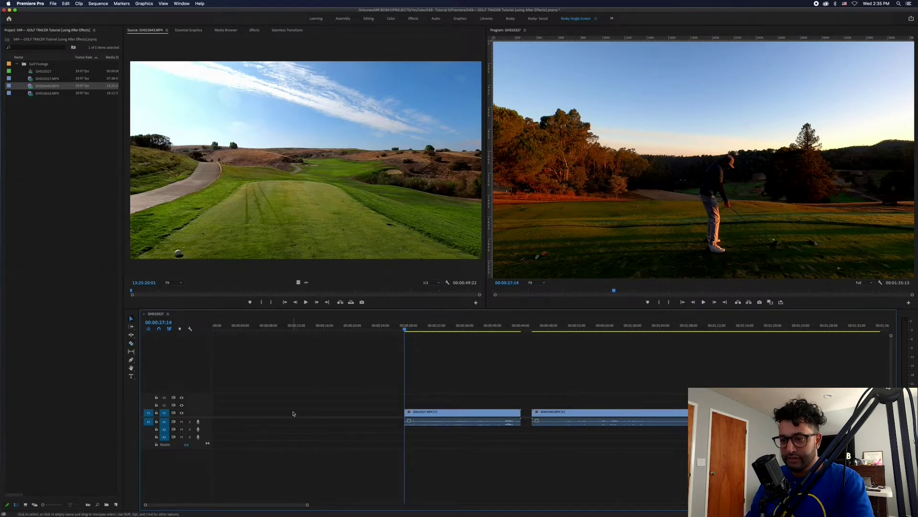
click(333, 414)
key(Delete)
- Cut GH010327 just after the swing and delete the footage after the cut
click(214, 330)
drag(214, 330, 274, 338)
key(super+k)
click(301, 414)
key(Delete)
- Split the trimmed swing clip at 00:00:05:23 and select the right-hand piece
click(242, 414)
drag(213, 330, 254, 332)
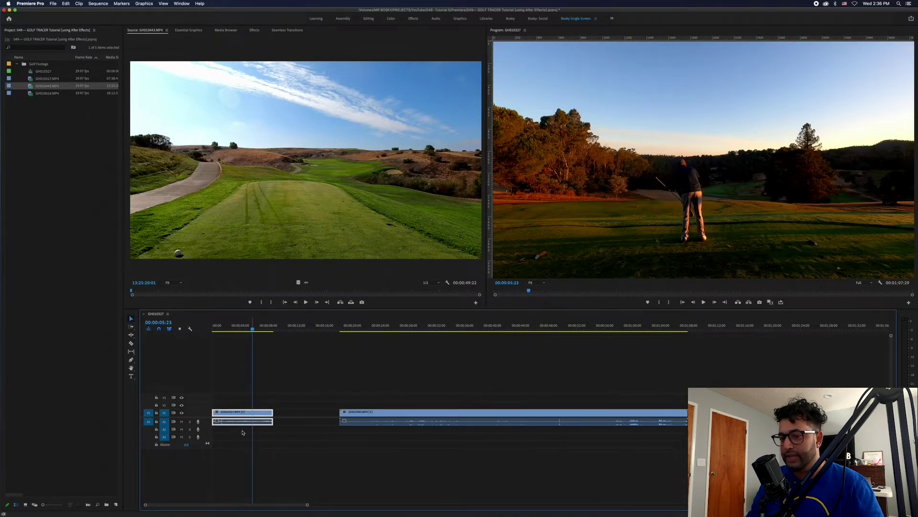
click(255, 414)
key(v)
click(262, 412)
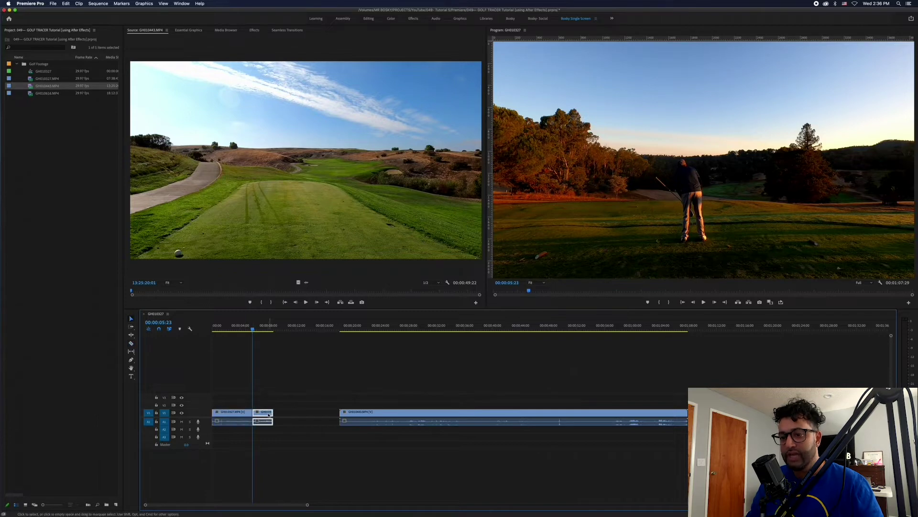
drag(255, 329, 268, 329)
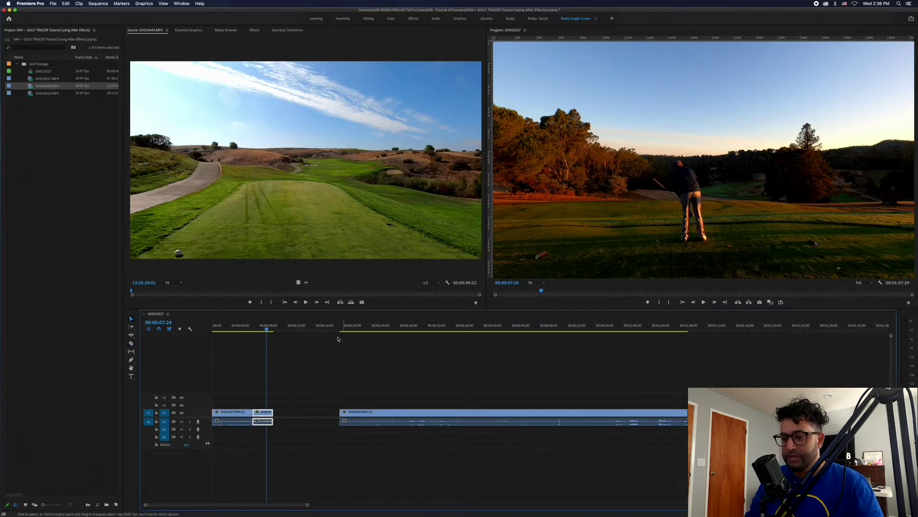
- Split GH010443 at 00:00:47:22 and delete the footage before its swing
drag(365, 329, 547, 325)
key(c)
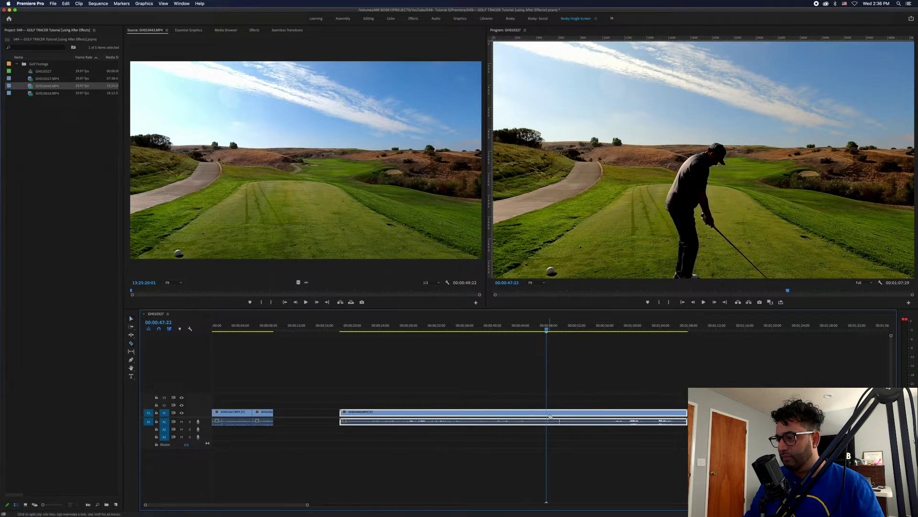
click(547, 415)
key(Delete)
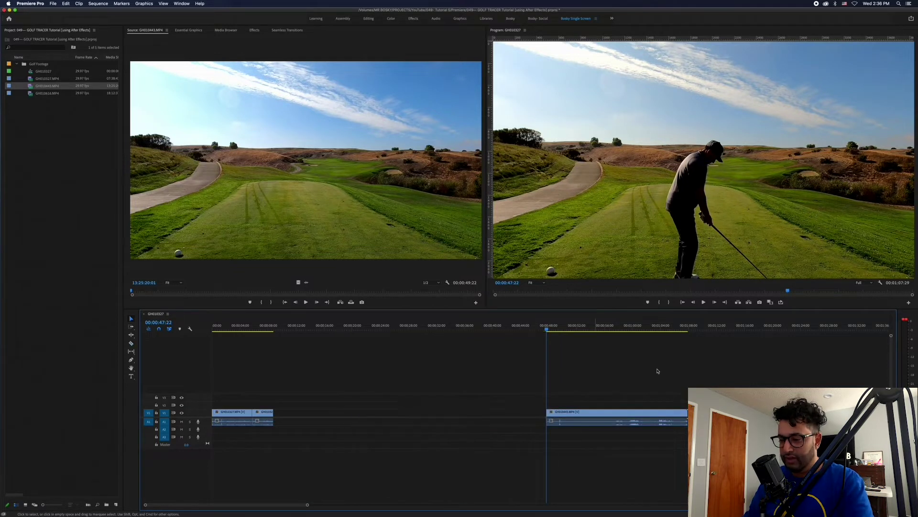
- Cut GH010443 where the golfer walks back and delete the footage after the shot
click(628, 326)
drag(628, 328, 583, 335)
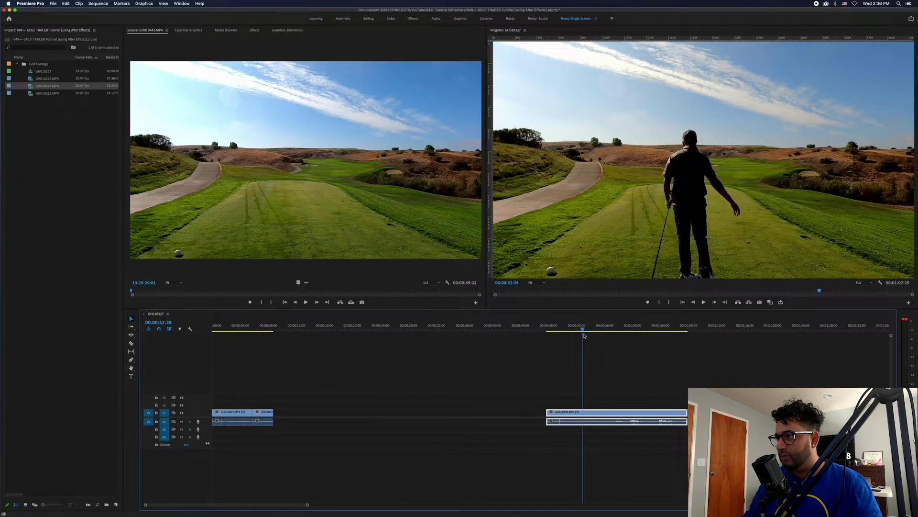
key(super+k)
click(589, 414)
key(Delete)
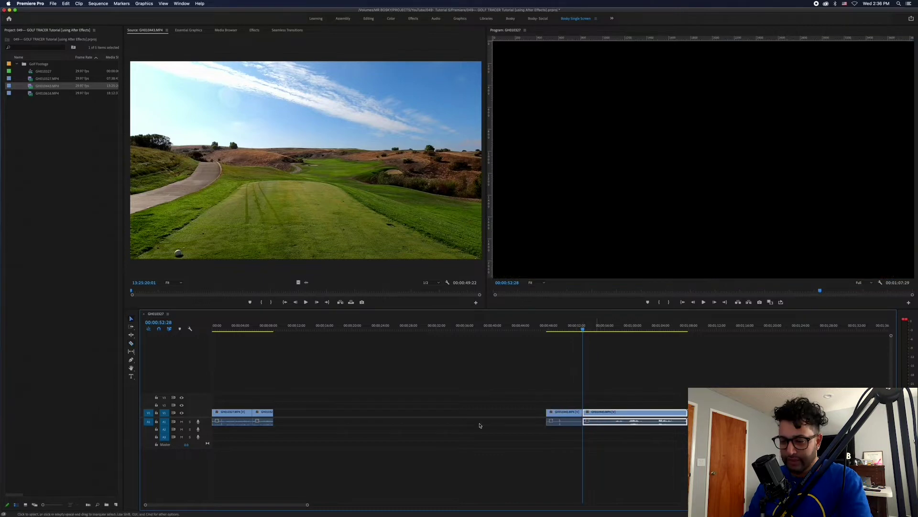
- Close the empty gap between the clips, restoring GH010327 after an accidental delete
click(292, 414)
key(Delete)
click(262, 417)
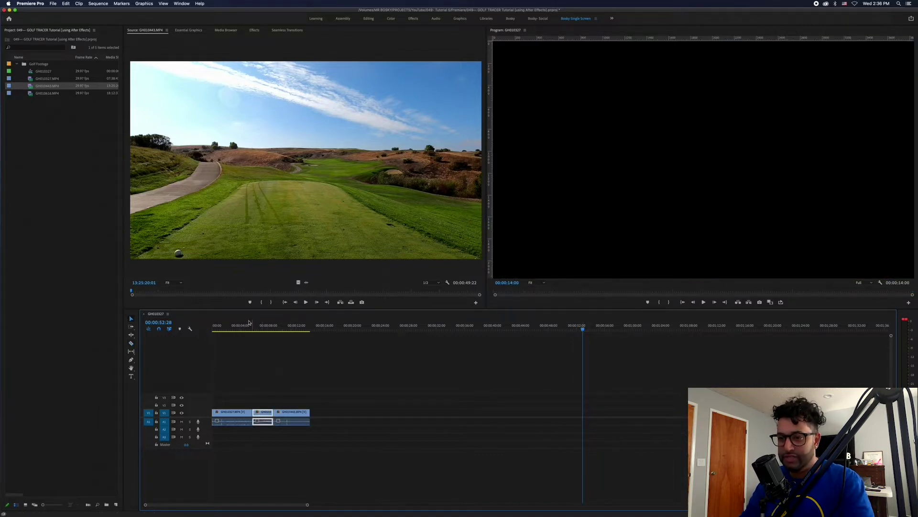
key(Home)
click(233, 414)
key(Delete)
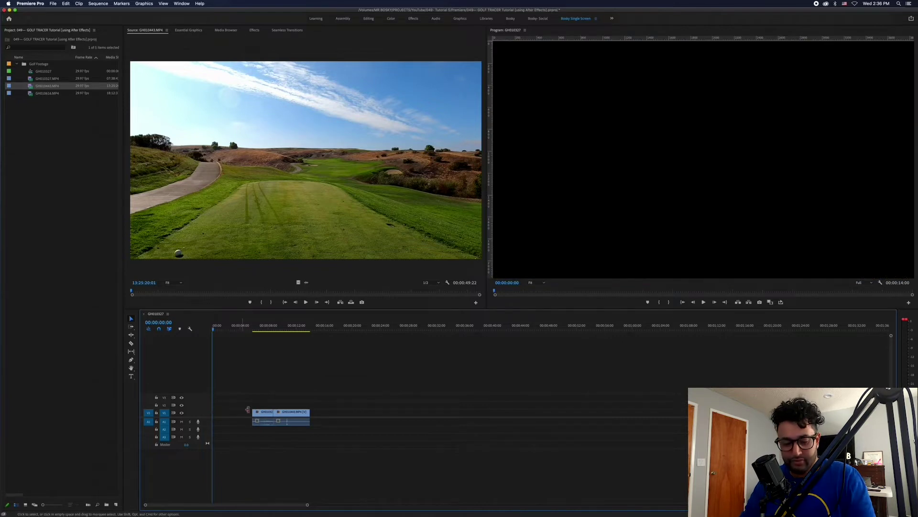
key(super+z)
- Delete the short middle clip and its gap so GH010443 follows GH010327
click(264, 417)
key(Delete)
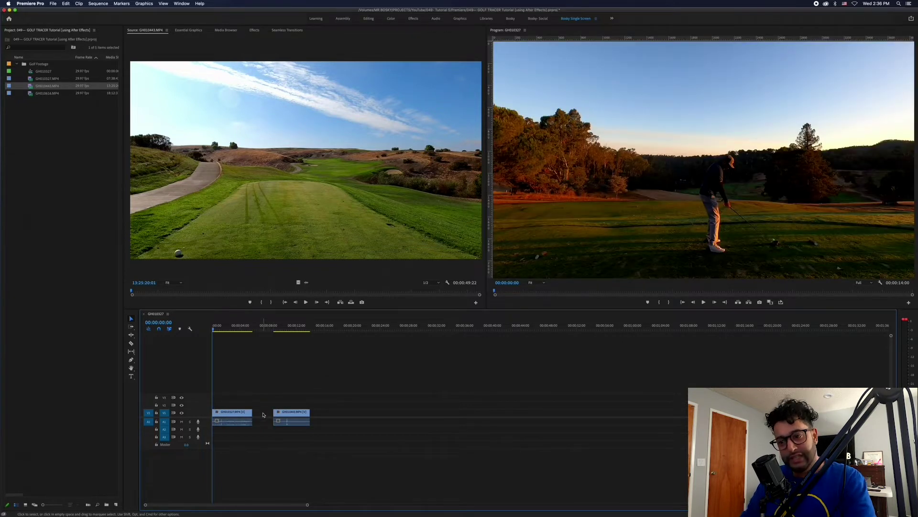
click(262, 414)
key(Delete)
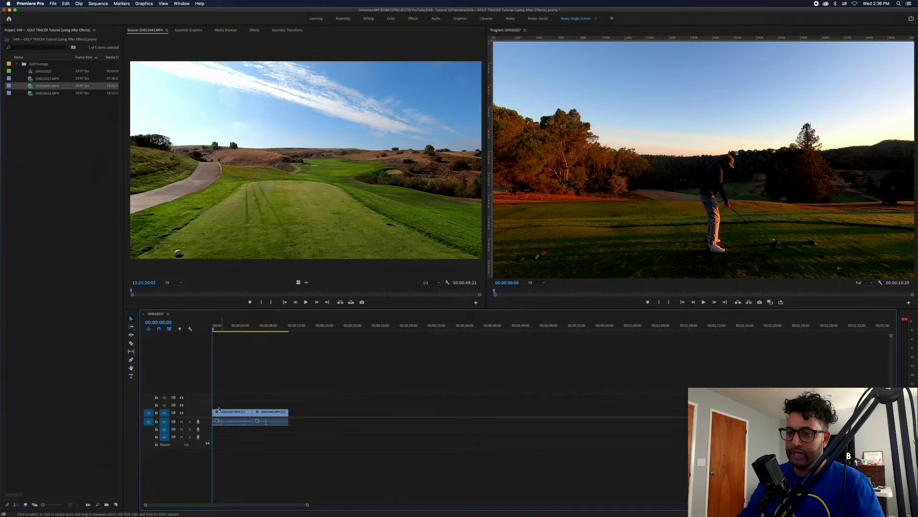
click(237, 415)
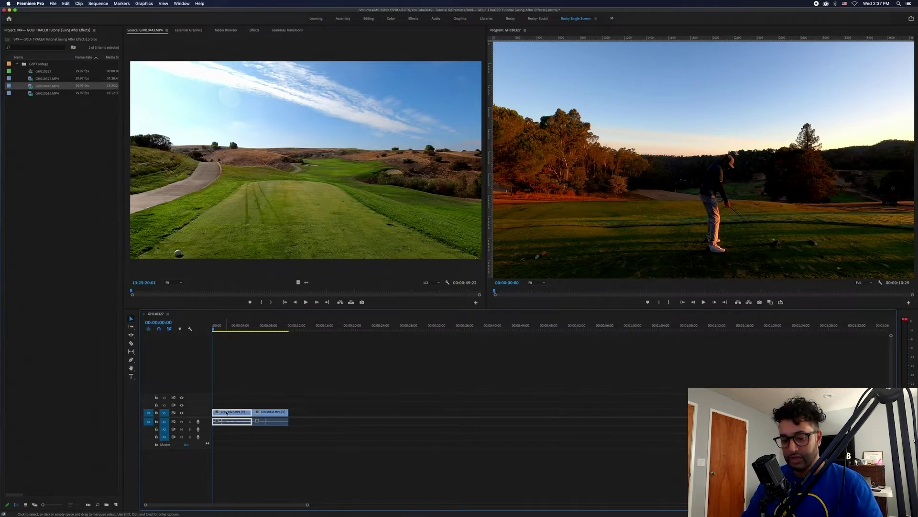
key(super+Tab)
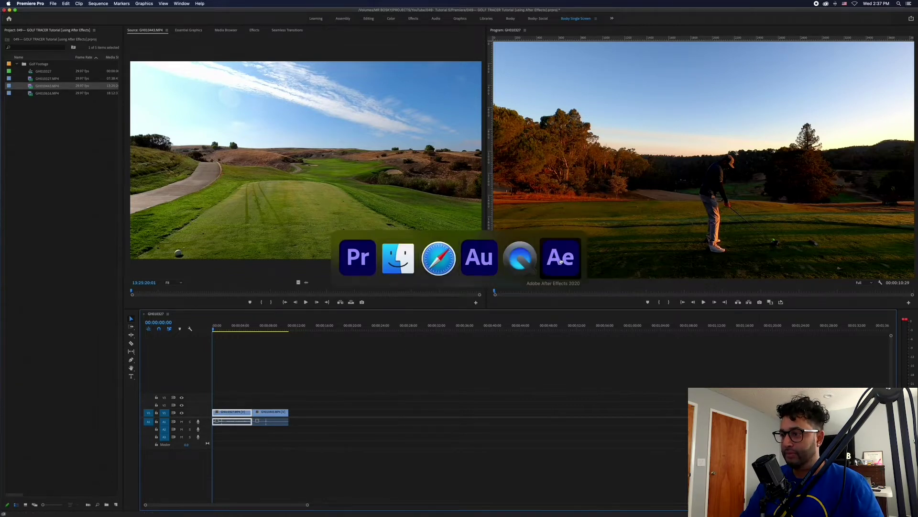
- Switch to After Effects and create Comp 1 at 1920×1080, 23.976 fps
key(Escape)
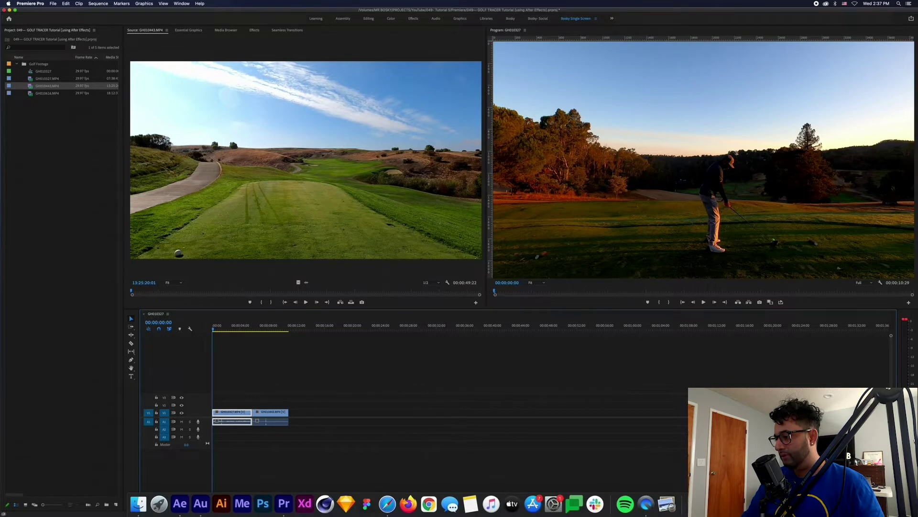
click(179, 503)
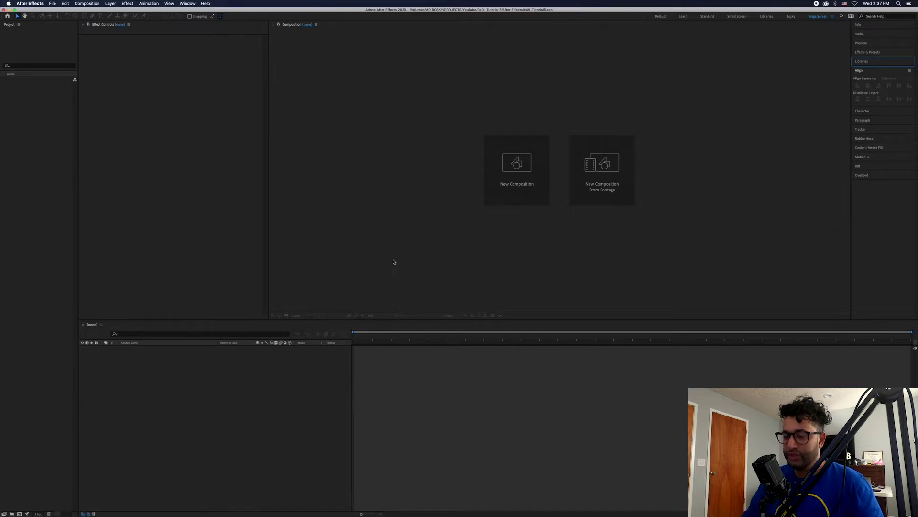
key(super+n)
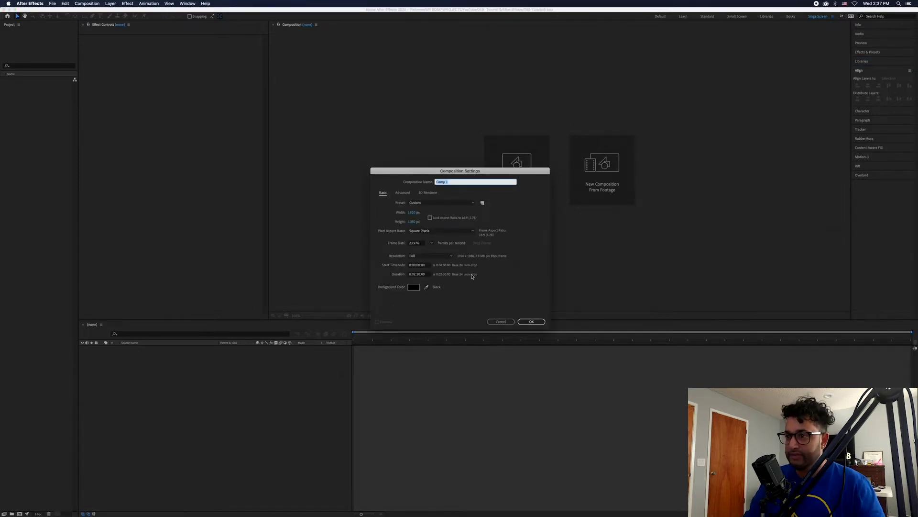
click(532, 321)
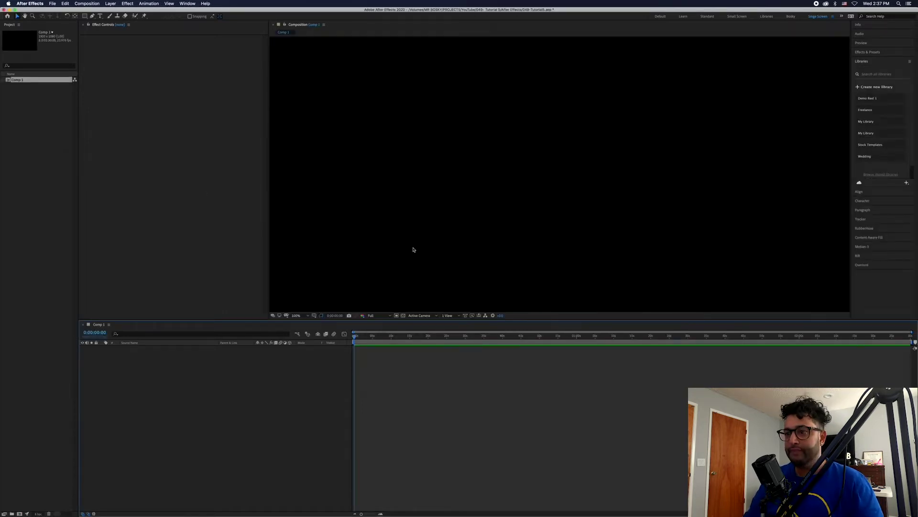
- Add GH010327.MP4 to Comp 1 and trim the comp to end at 0:00:05:18
click(297, 316)
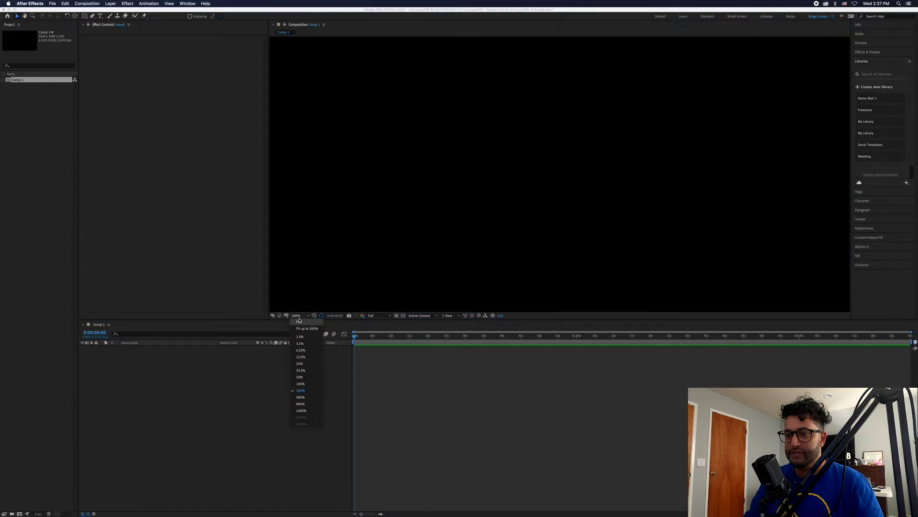
click(300, 320)
click(434, 357)
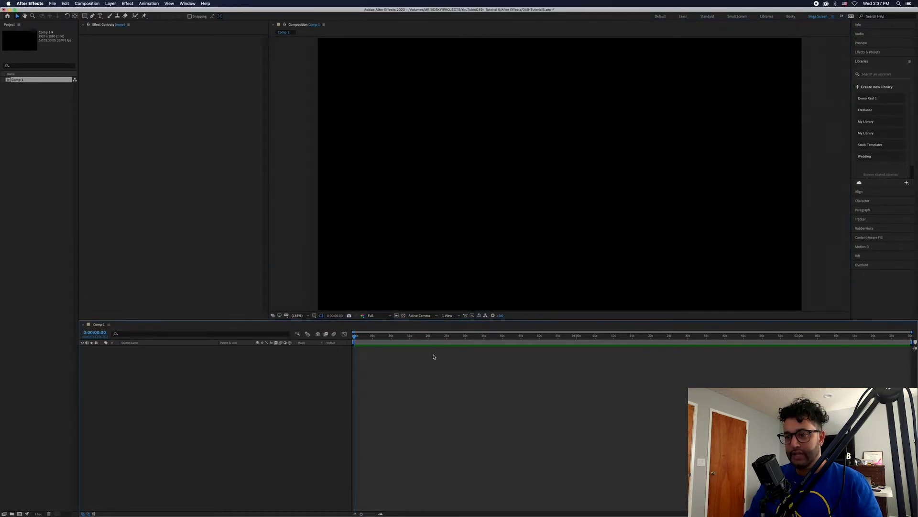
drag(437, 358, 435, 360)
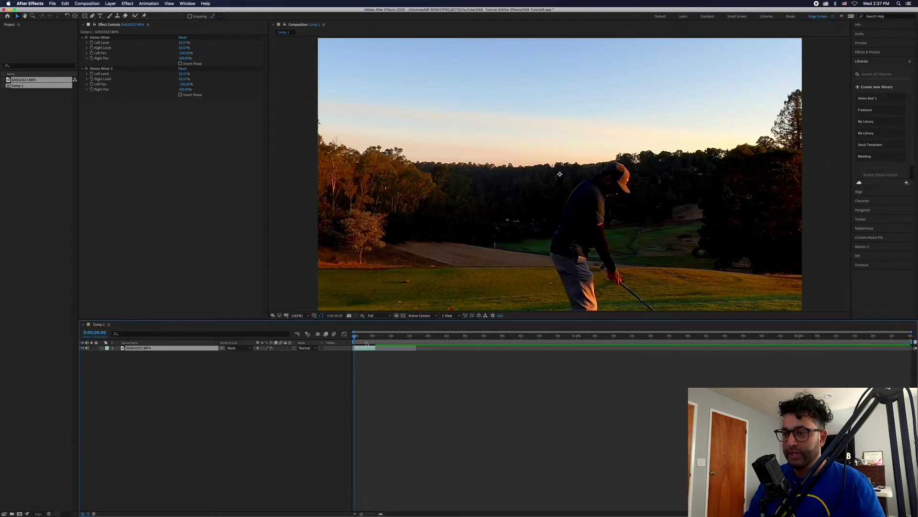
drag(359, 344, 376, 344)
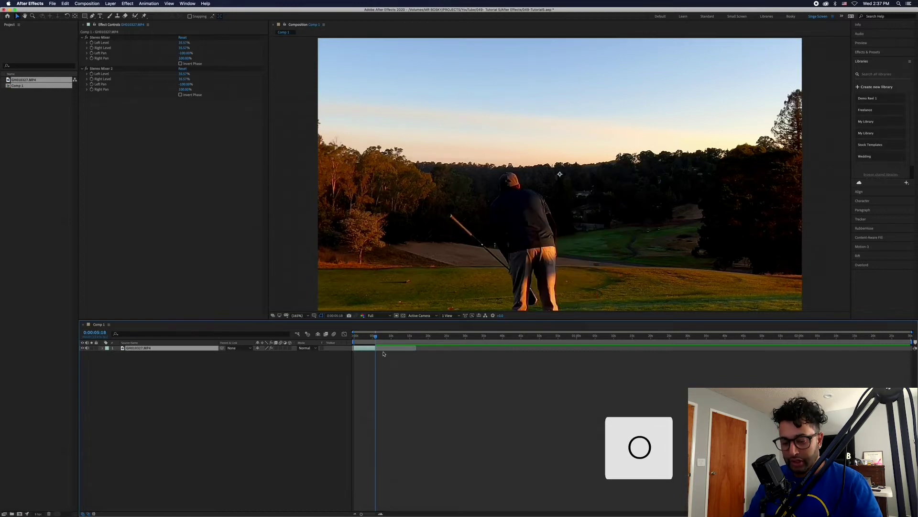
key(n)
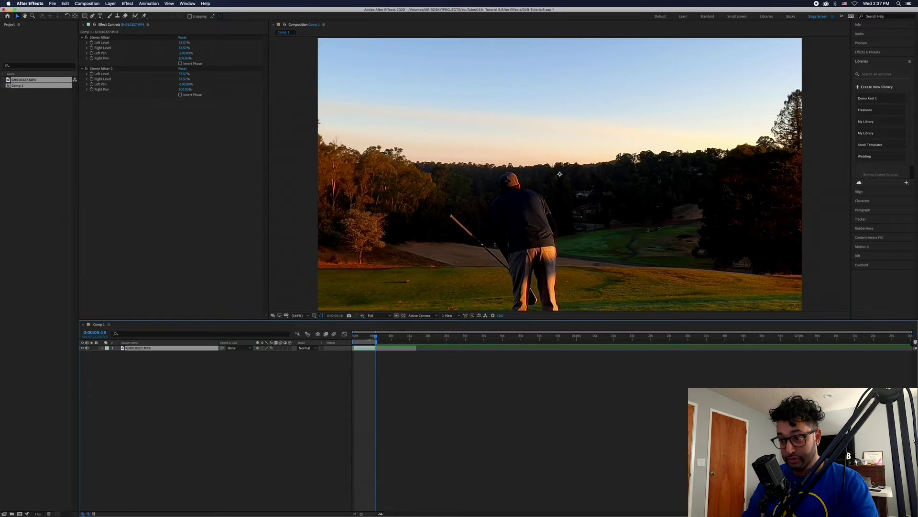
right_click(367, 341)
click(395, 358)
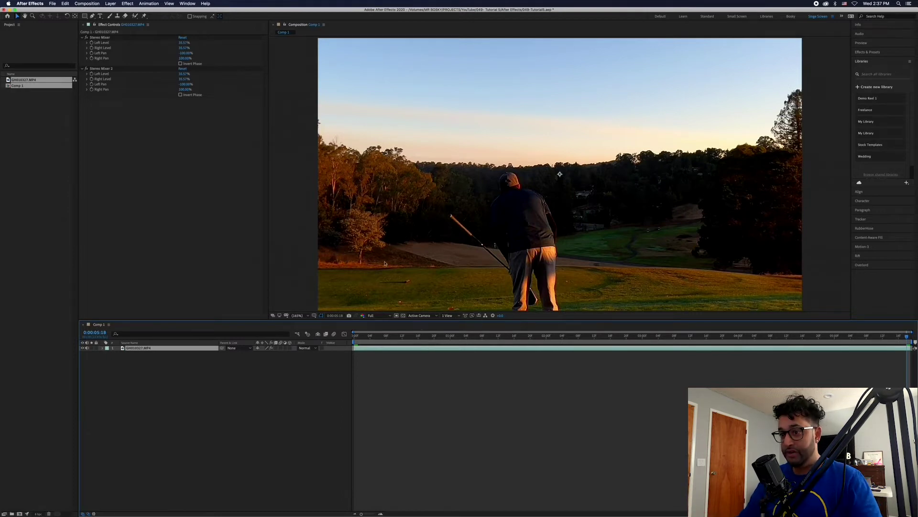
- Scale the GH010327 footage to fill the comp frame and fit the viewer
key(slash)
key(period)
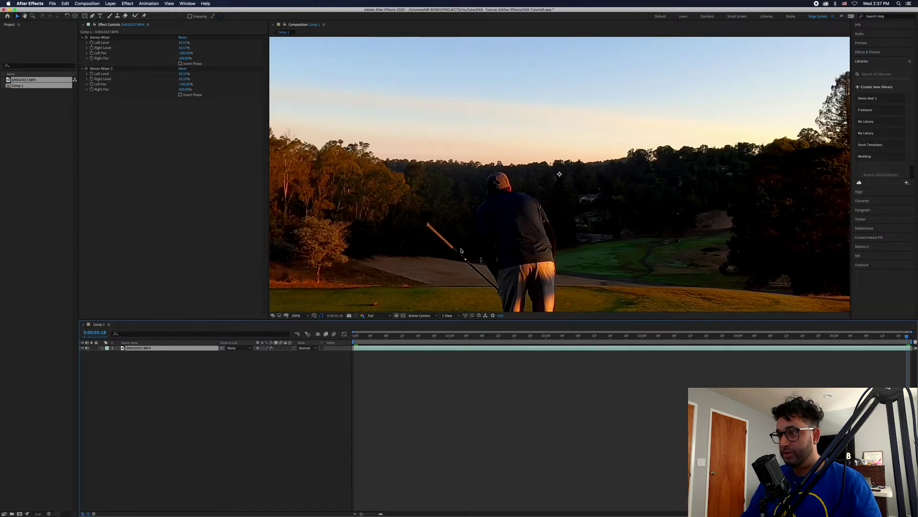
key(slash)
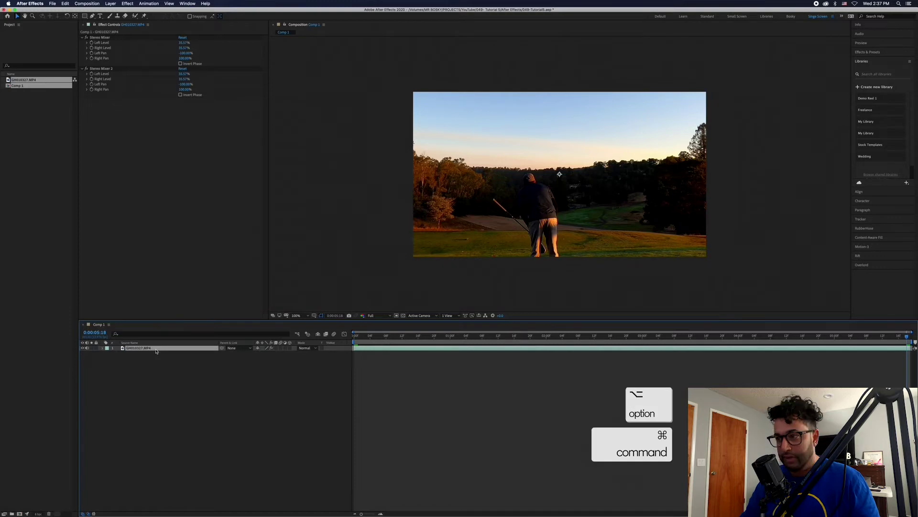
key(alt+super+f)
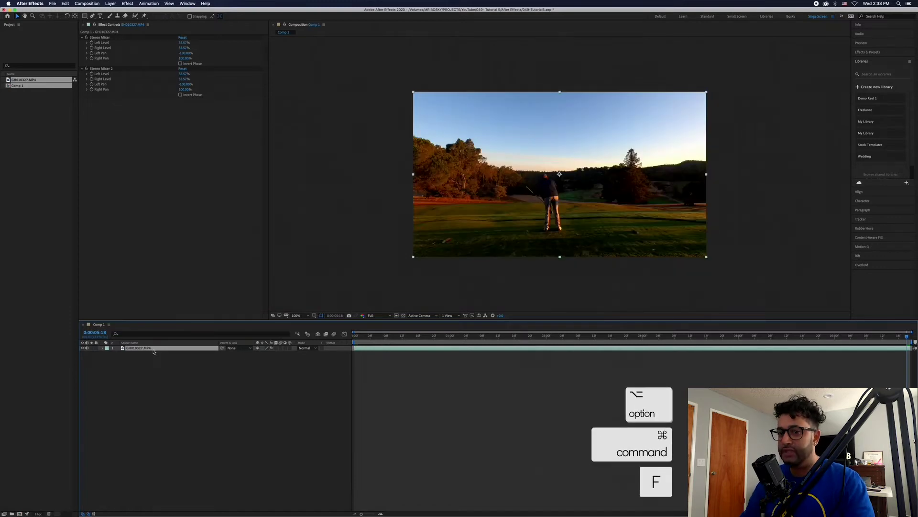
click(407, 420)
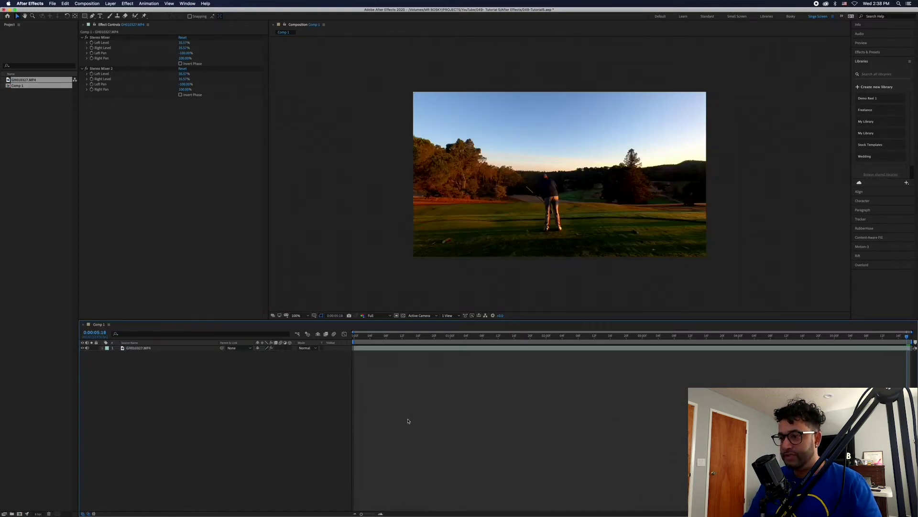
click(301, 314)
click(304, 331)
drag(370, 339, 475, 336)
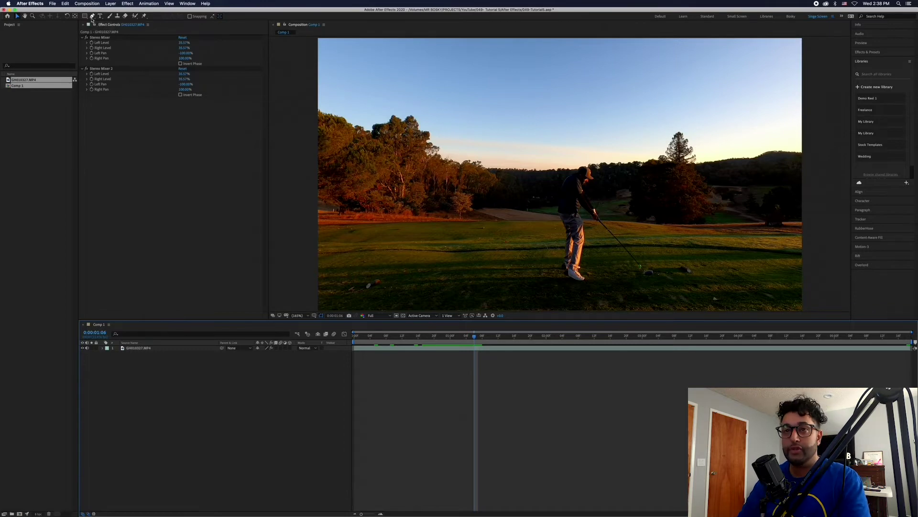
- Draw a three-point triangle path starting at the golf ball with the Pen tool
click(93, 16)
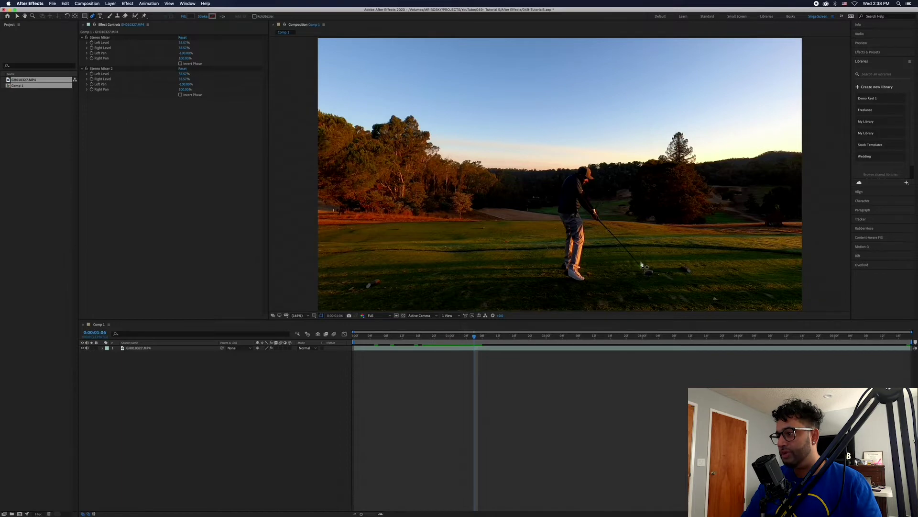
click(640, 263)
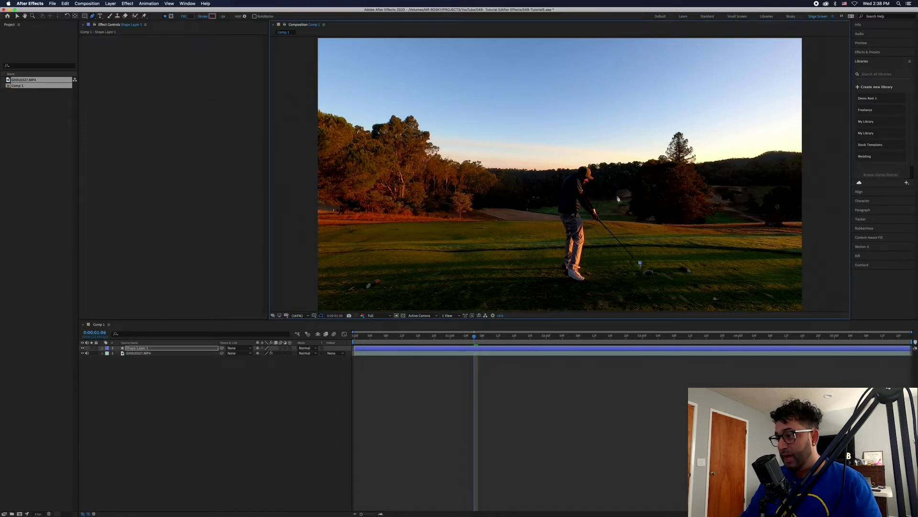
click(611, 143)
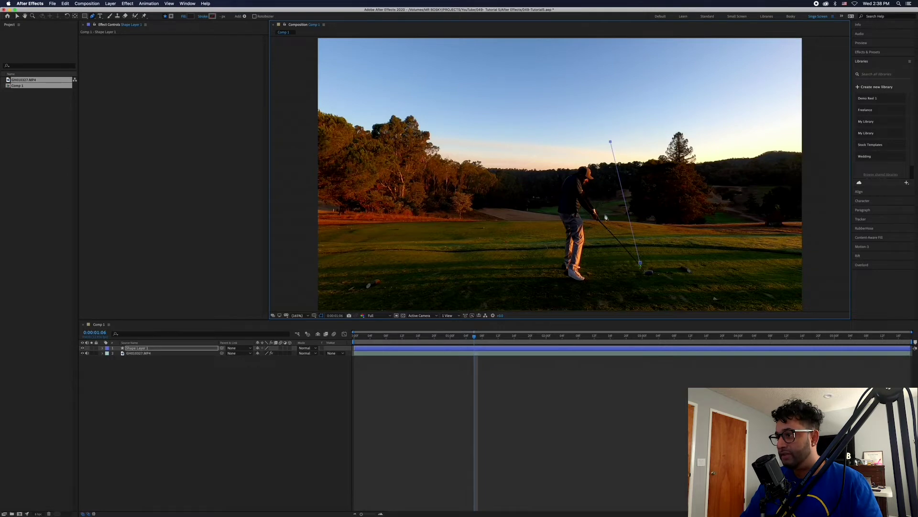
click(605, 214)
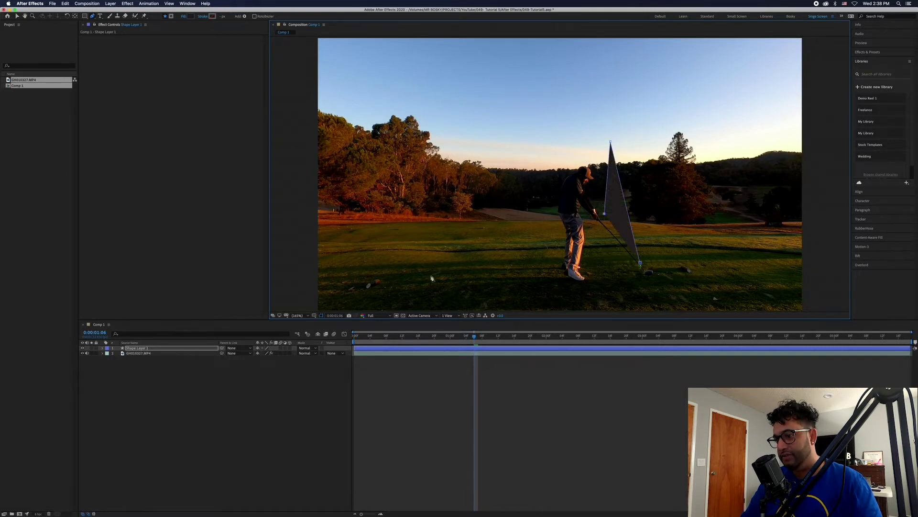
click(136, 348)
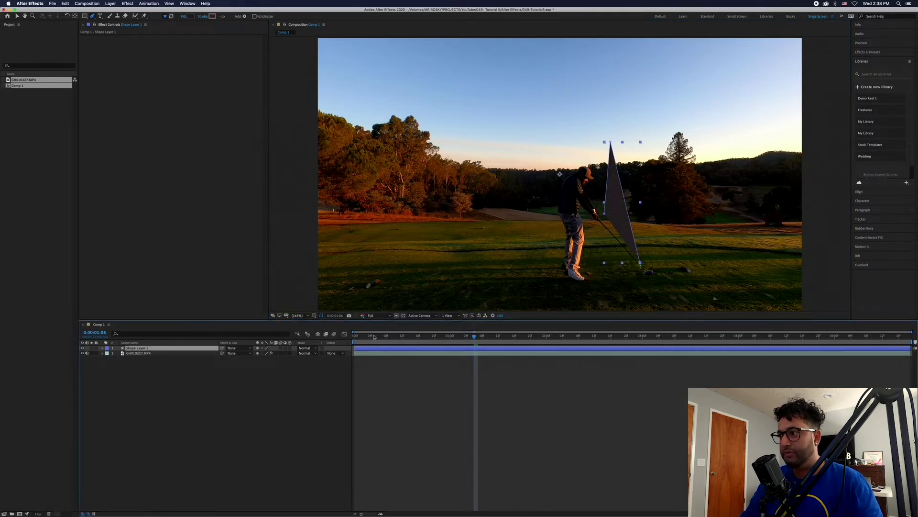
key(v)
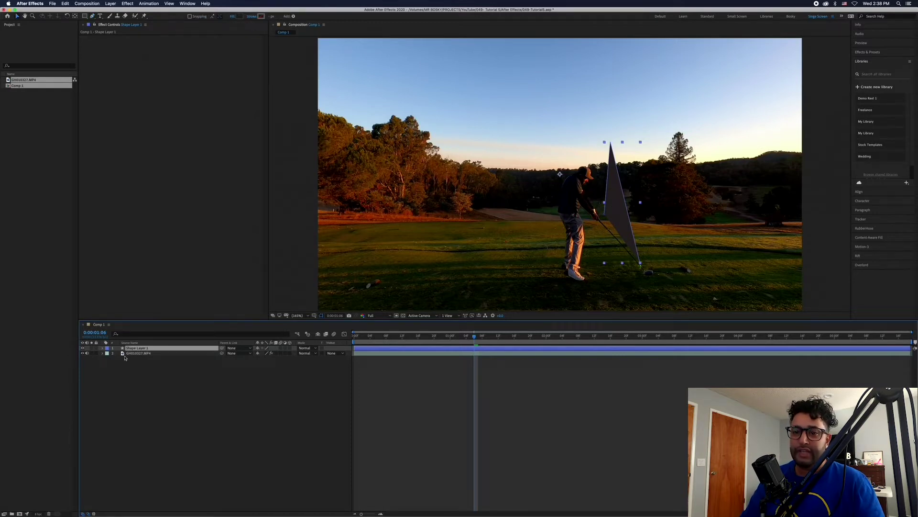
- Expand Shape Layer 1's contents, enable the stroke, and hide the grey fill
click(103, 347)
click(109, 353)
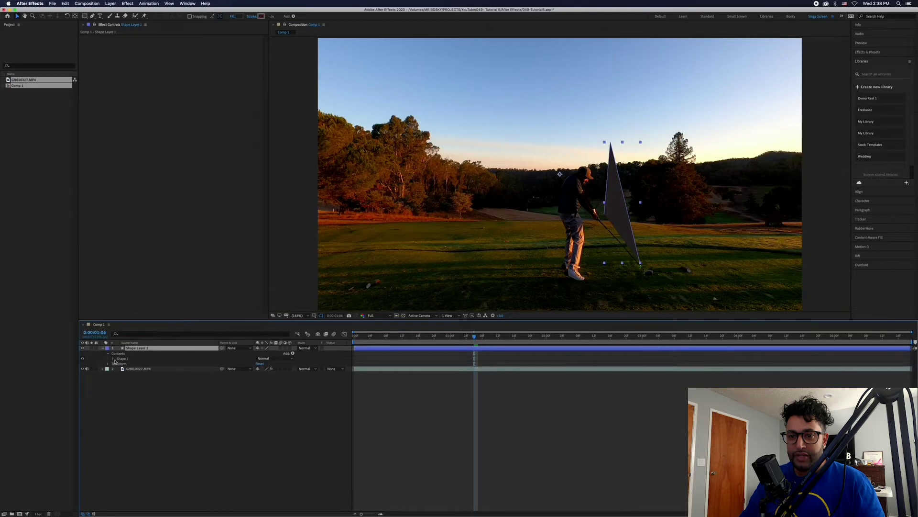
click(113, 359)
click(127, 365)
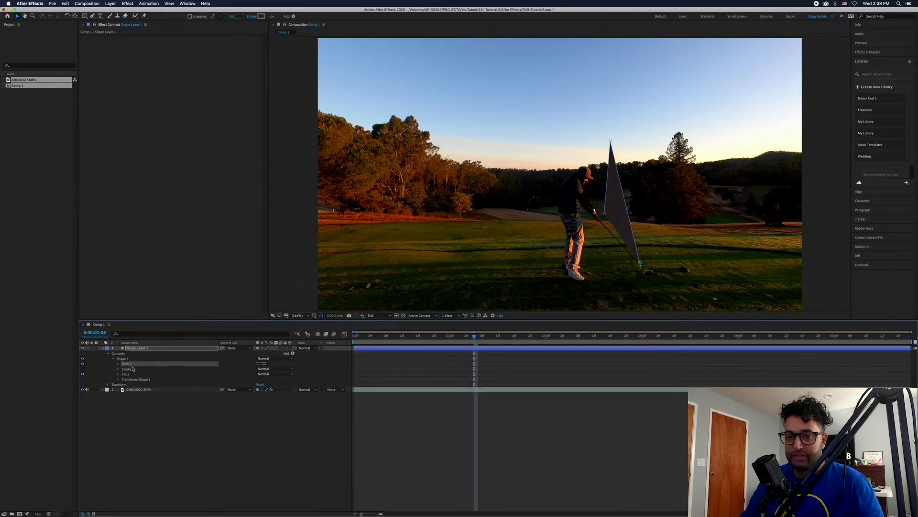
click(82, 369)
click(83, 374)
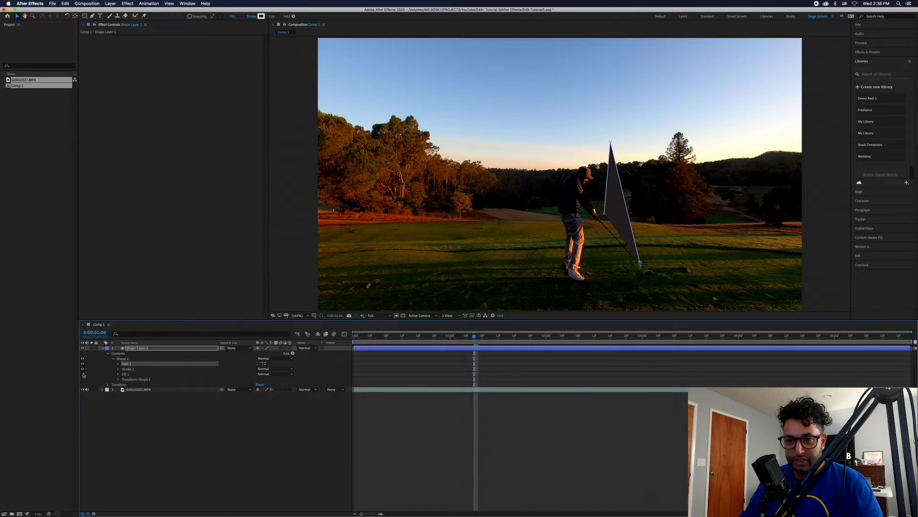
- Set the stroke colour to red and its width to about 24
click(128, 370)
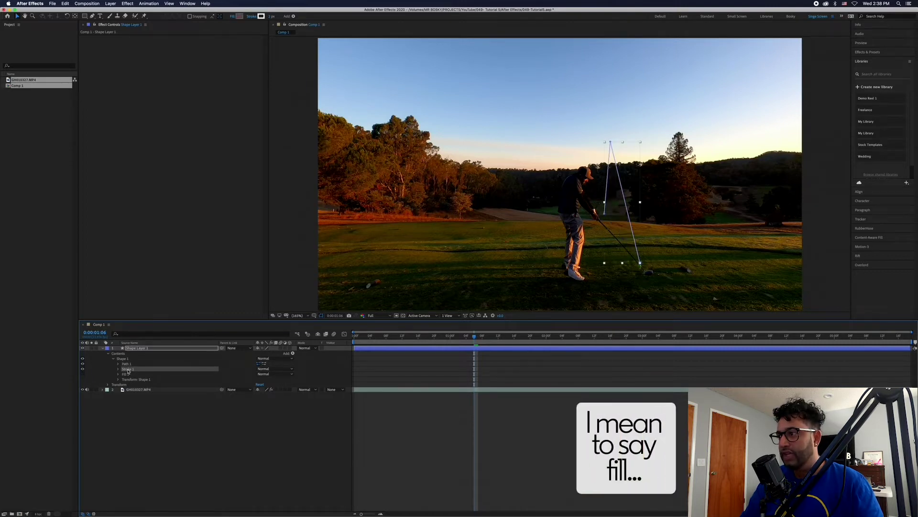
click(118, 369)
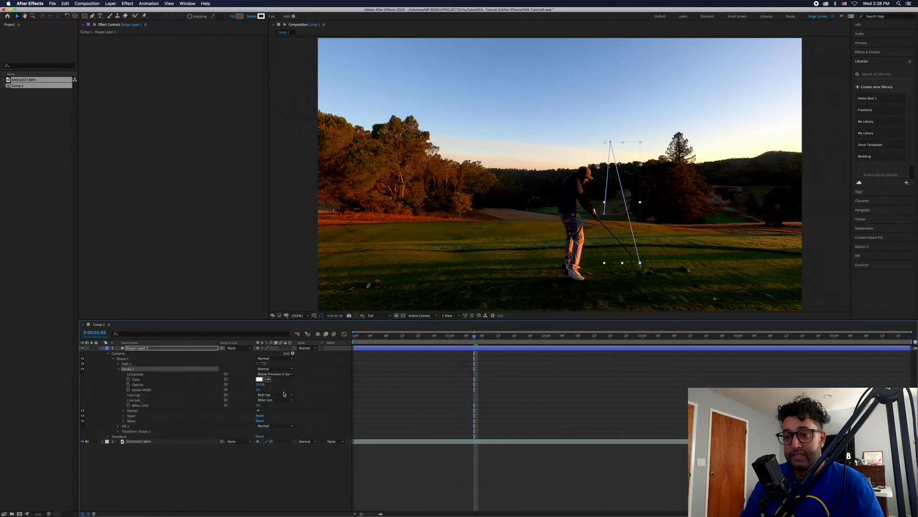
click(259, 379)
click(482, 192)
click(555, 177)
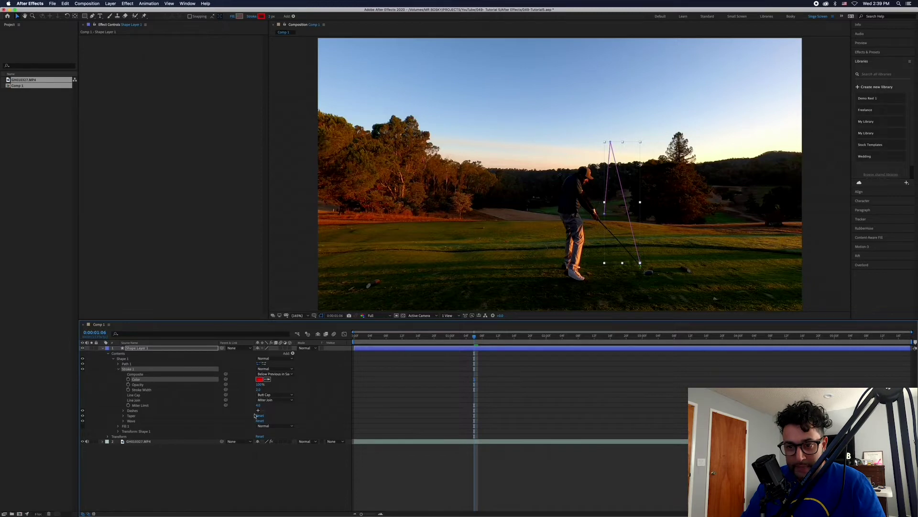
drag(259, 389, 266, 389)
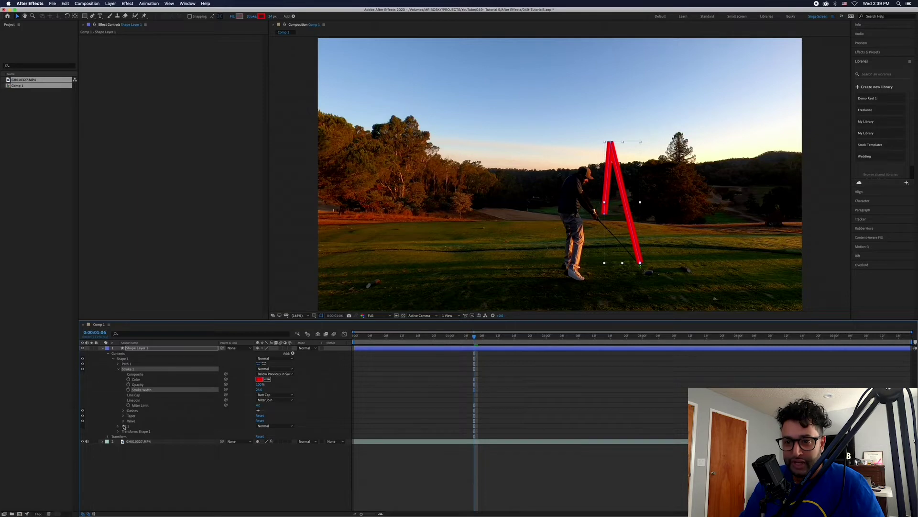
- Set the stroke's Line Join to Round and taper its start ~21% and end ~20%
click(273, 400)
click(275, 415)
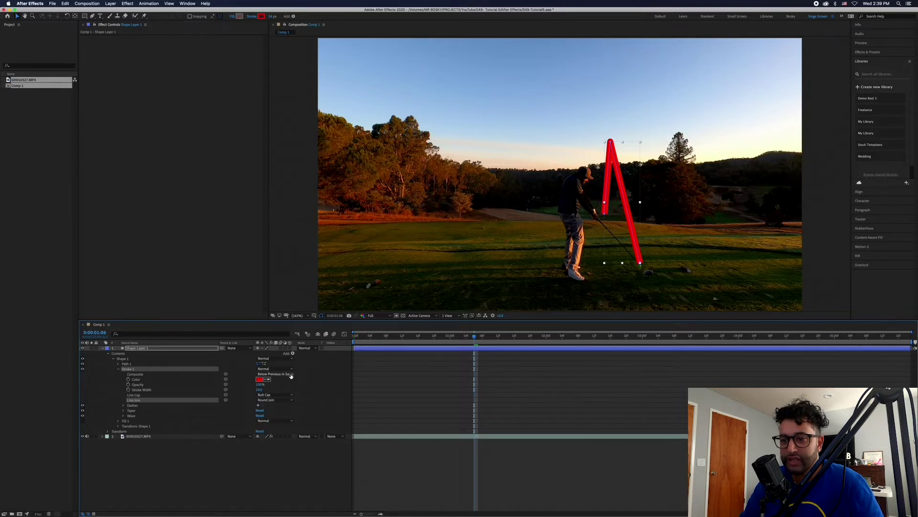
click(123, 410)
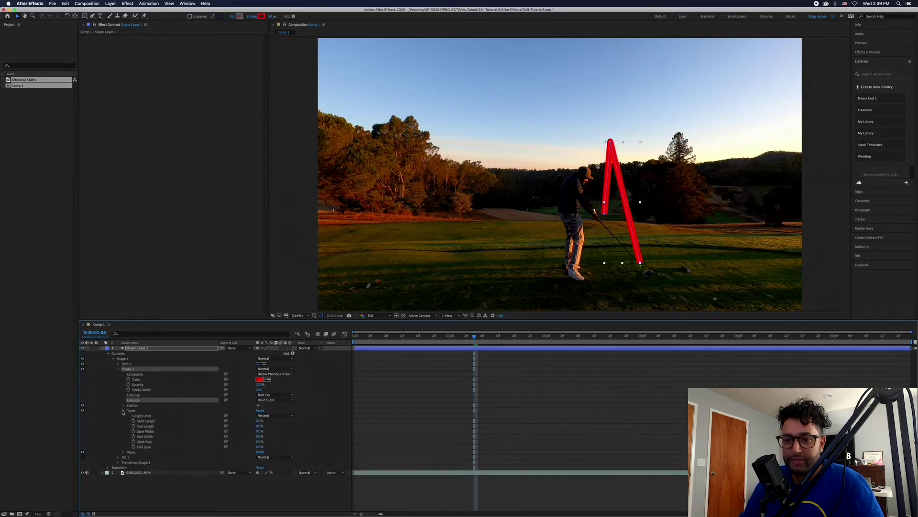
drag(259, 420, 266, 422)
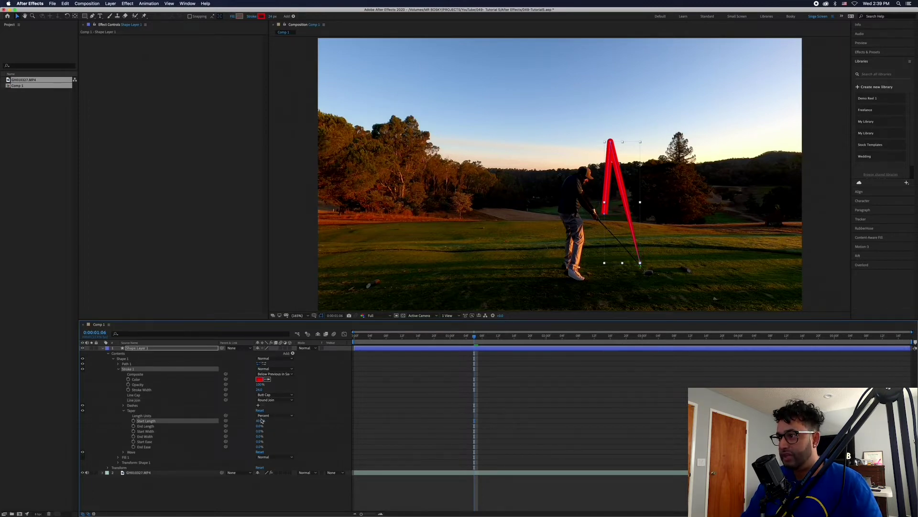
drag(258, 426, 270, 425)
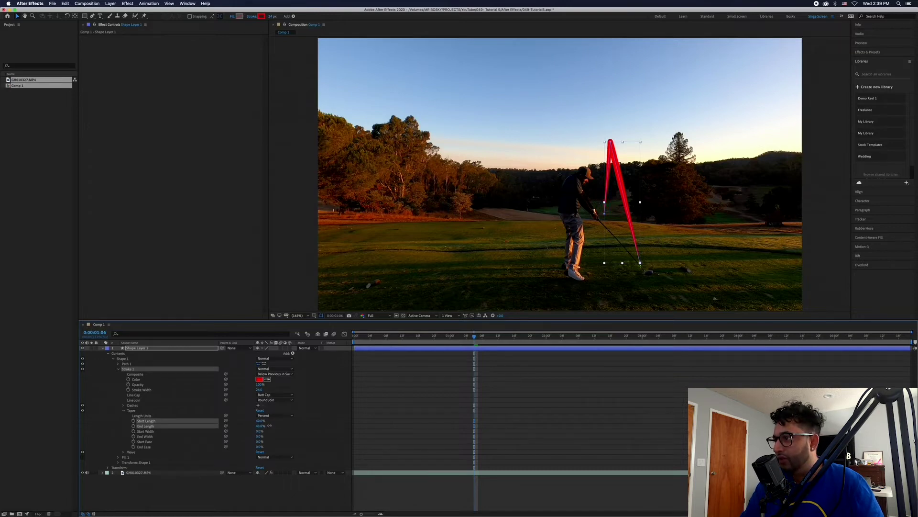
click(269, 427)
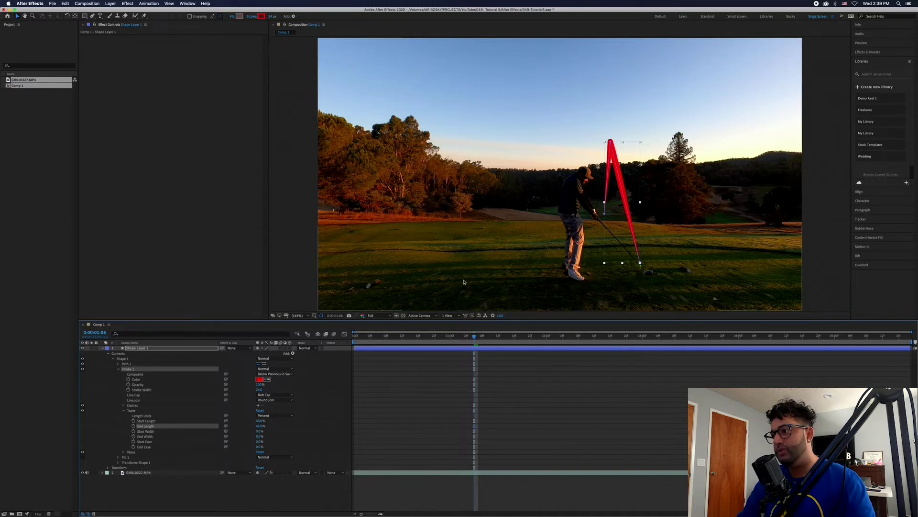
drag(354, 338, 474, 347)
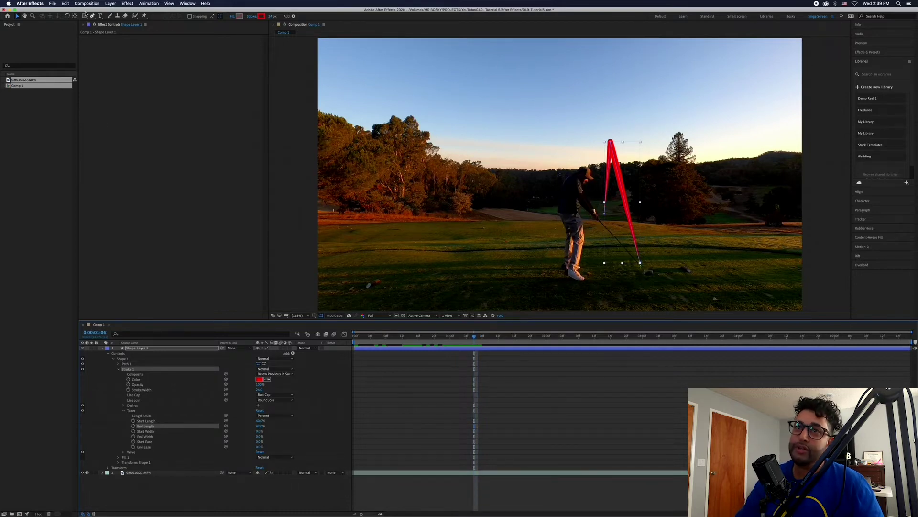
drag(92, 16, 125, 38)
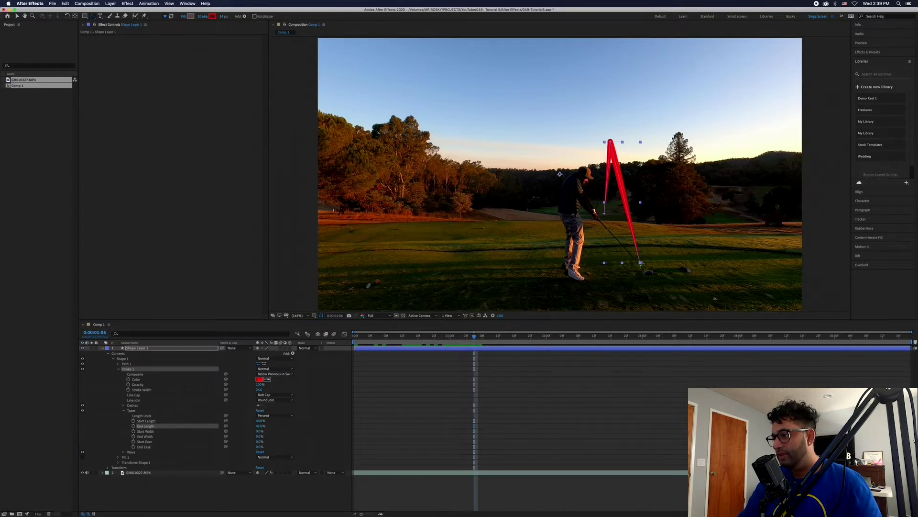
- Reposition the path vertices so the red stroke runs from the ball to the club head
key(super)
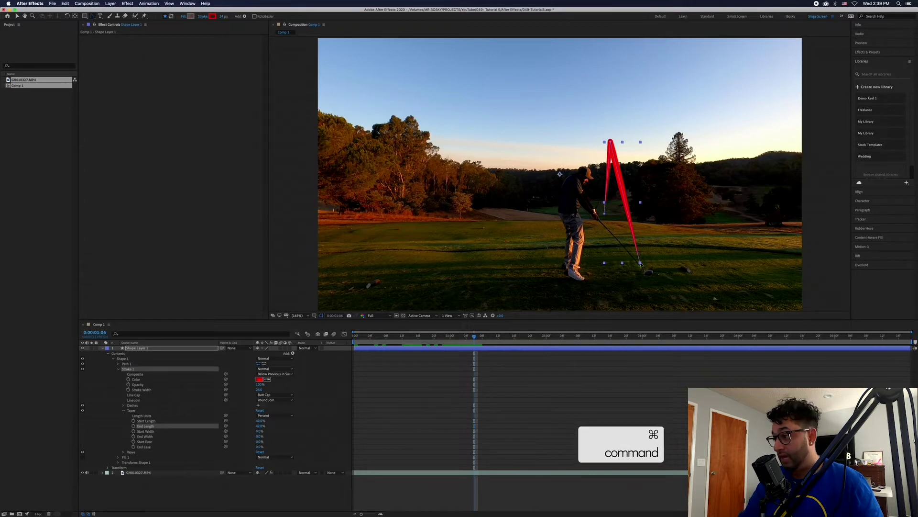
mouse_move(641, 263)
mouse_down()
mouse_move(640, 230)
mouse_move(640, 263)
mouse_up()
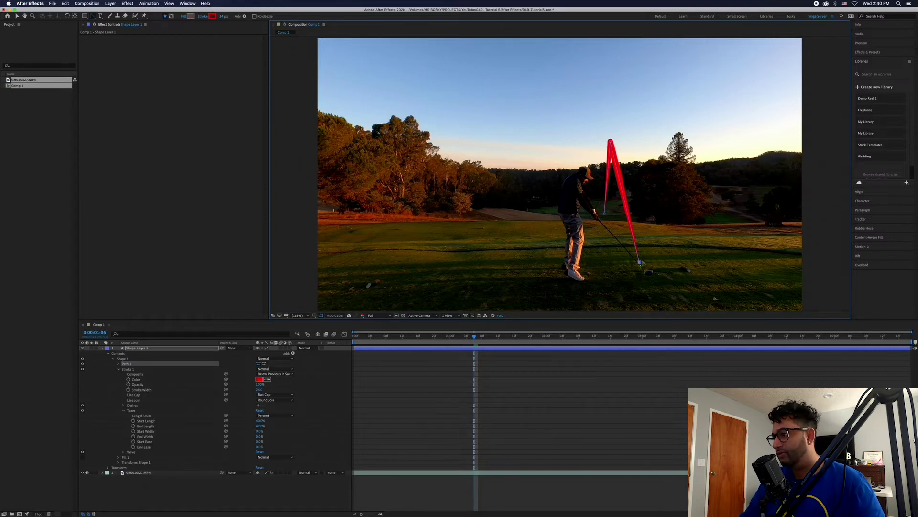
drag(640, 263, 640, 263)
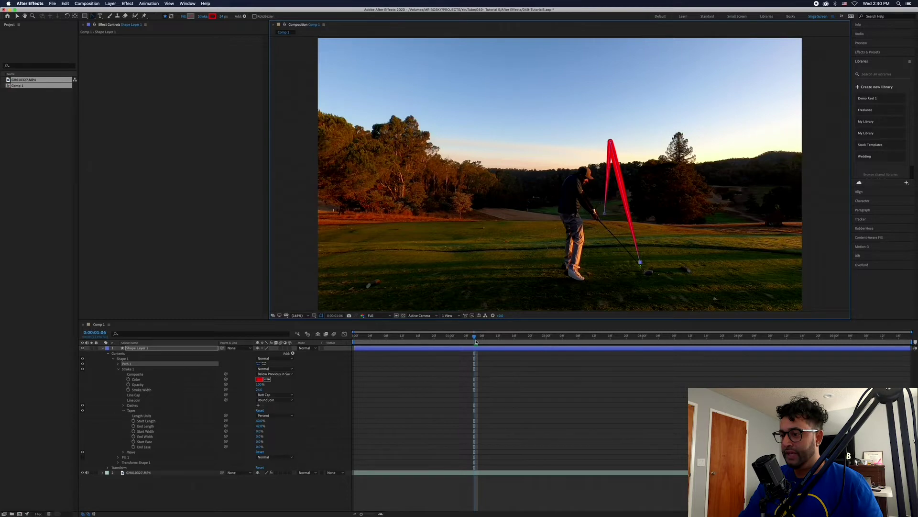
drag(476, 342, 507, 341)
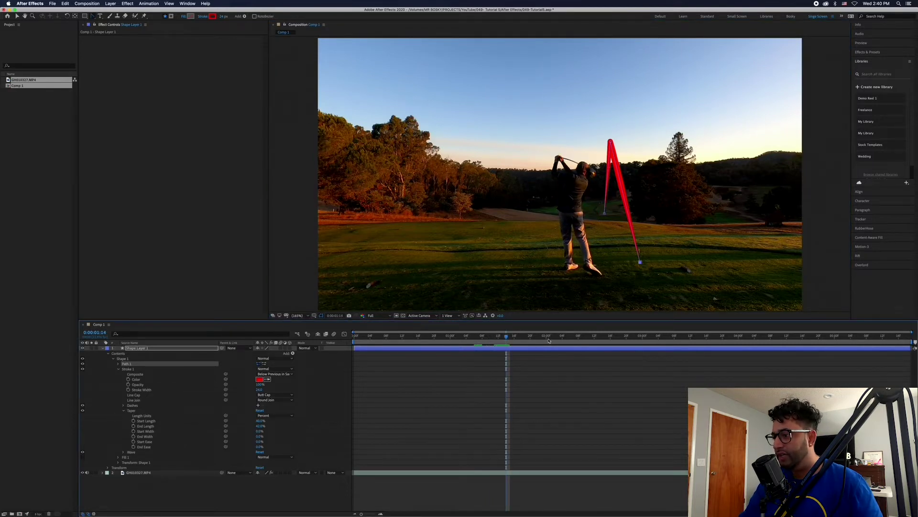
key(space)
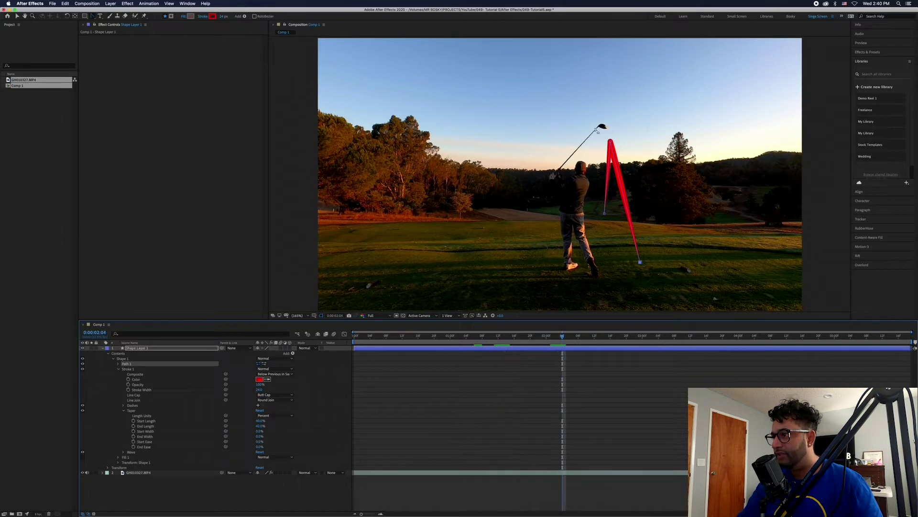
drag(610, 140, 599, 128)
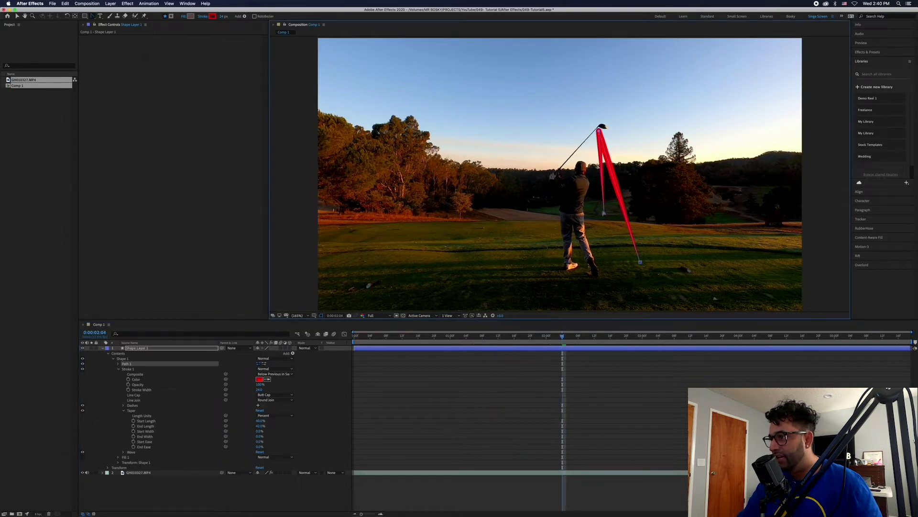
drag(605, 214, 617, 212)
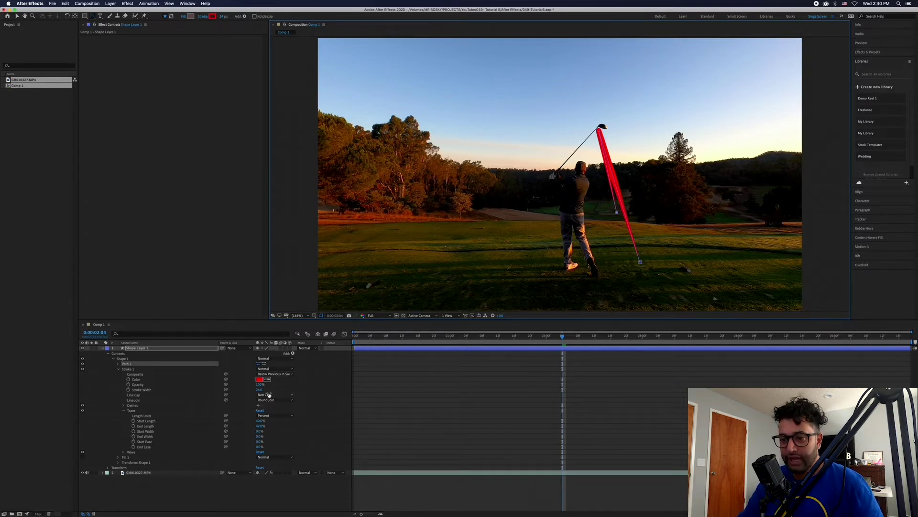
- Thin the stroke to width 21, lower the layer's opacity, and raise the top point
drag(261, 390, 256, 393)
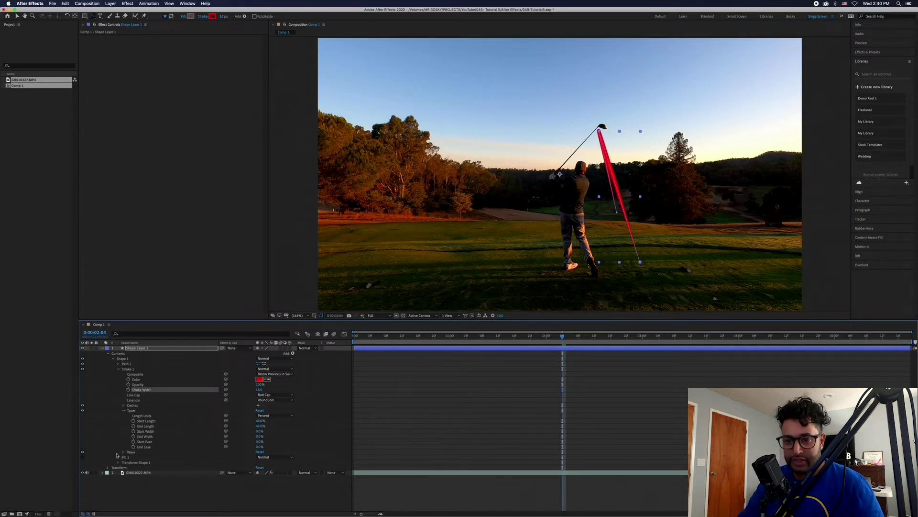
click(109, 469)
drag(260, 493, 246, 497)
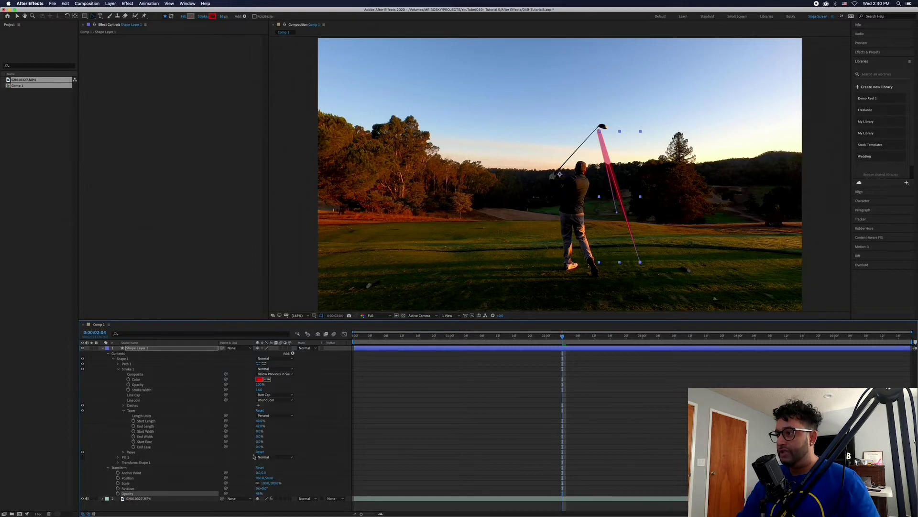
click(537, 413)
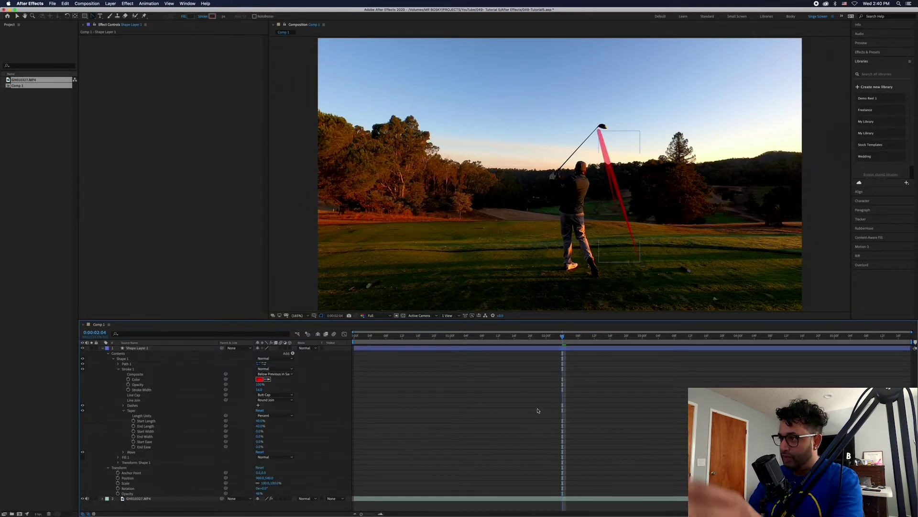
click(158, 351)
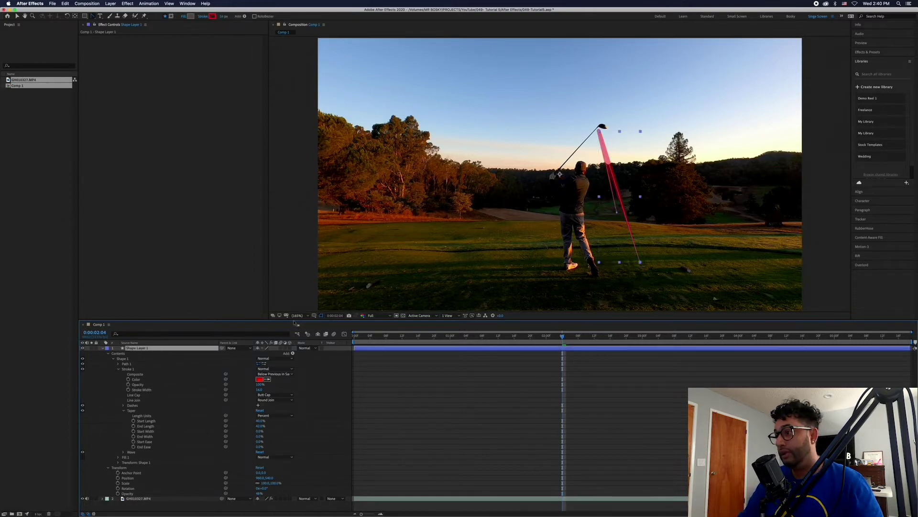
click(599, 132)
mouse_move(630, 135)
mouse_down()
mouse_move(600, 121)
mouse_move(615, 110)
mouse_move(603, 72)
mouse_up()
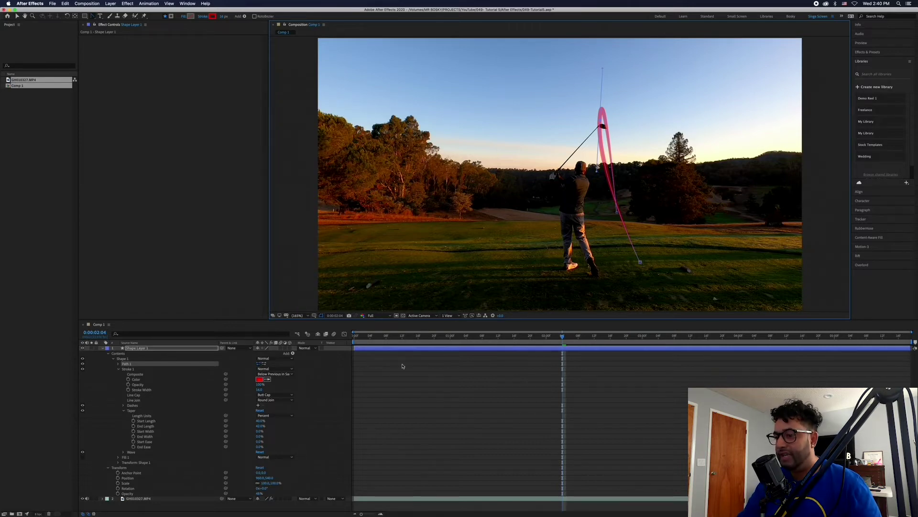
- Collapse the Taper and Stroke 1 groups and select Shape Layer 1 to add Trim Paths
click(455, 371)
mouse_move(467, 341)
mouse_down()
mouse_move(415, 343)
mouse_move(474, 347)
mouse_up()
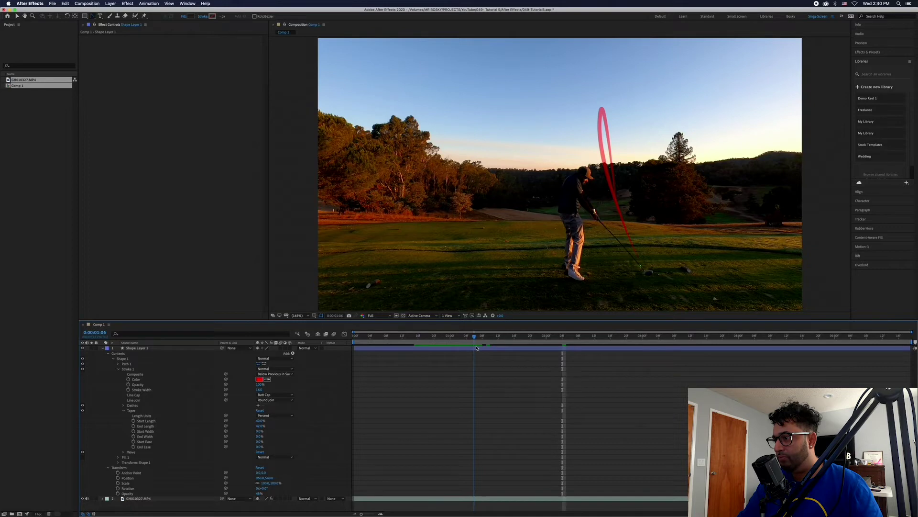
click(132, 368)
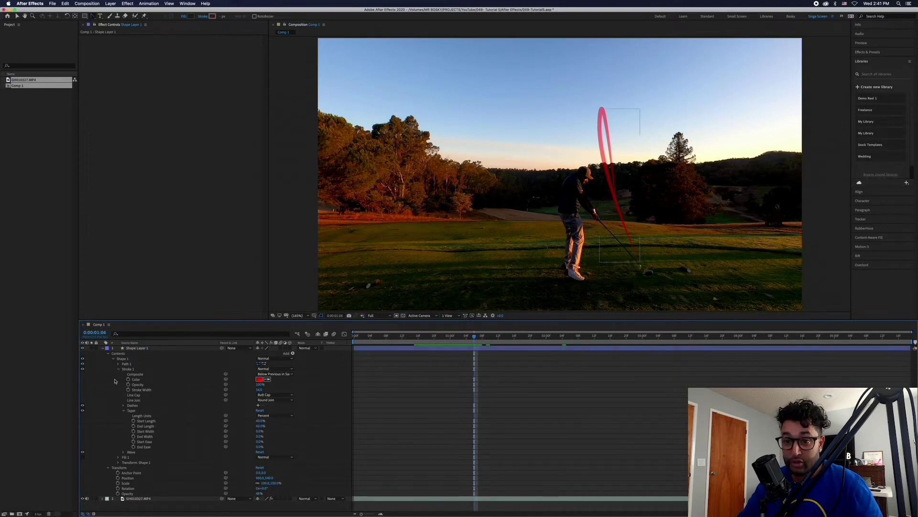
click(124, 411)
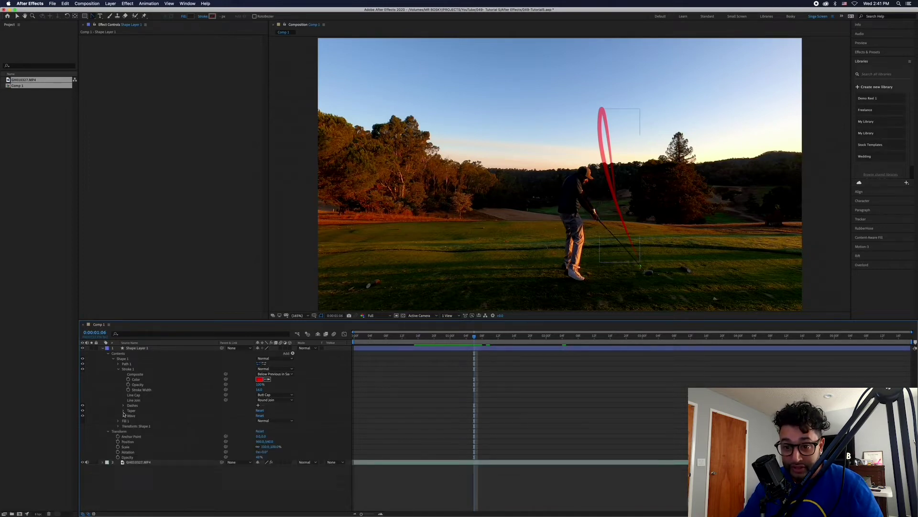
click(119, 369)
click(137, 348)
click(292, 354)
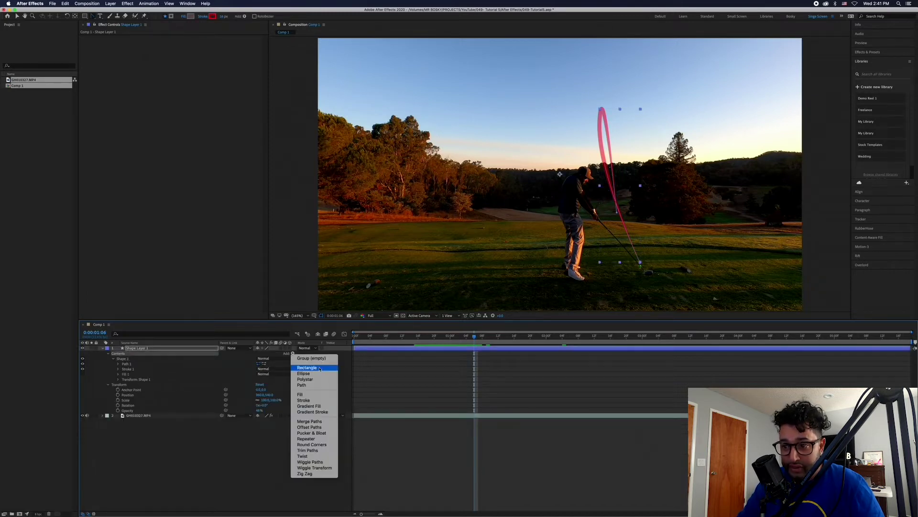
- Keyframe the Trim Paths End at 0% at impact, then 63% and 100% at later frames
key(Return)
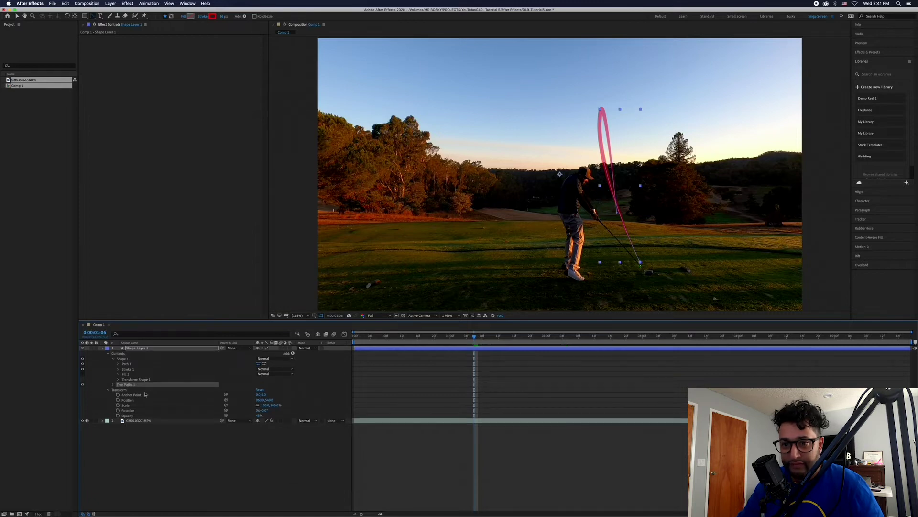
click(114, 385)
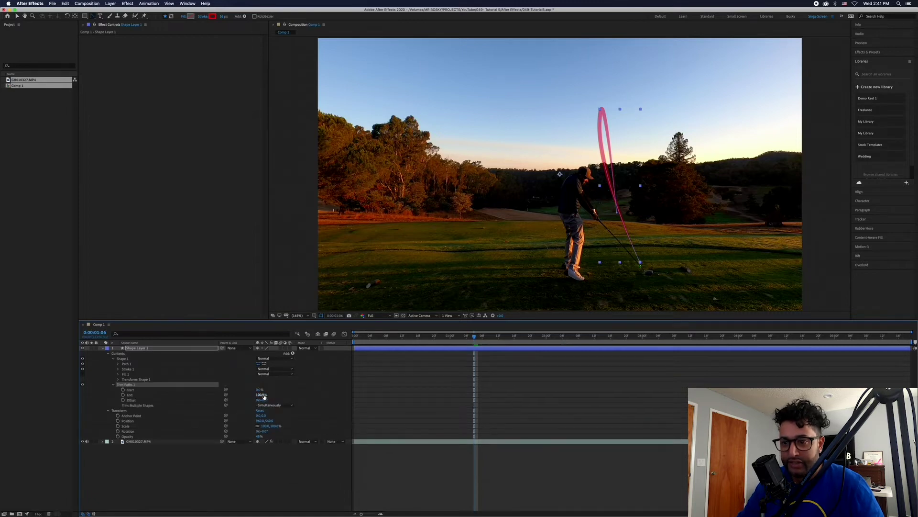
drag(261, 395, 244, 398)
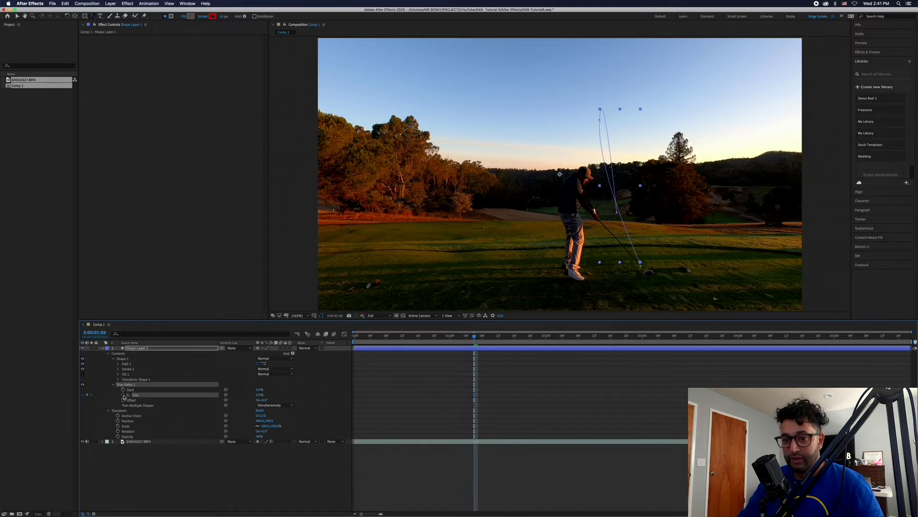
drag(476, 337, 494, 338)
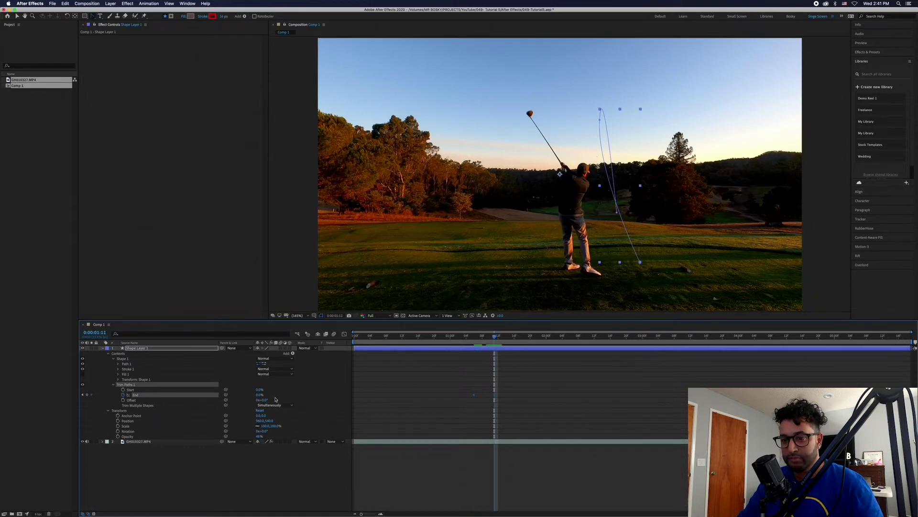
drag(266, 394, 276, 394)
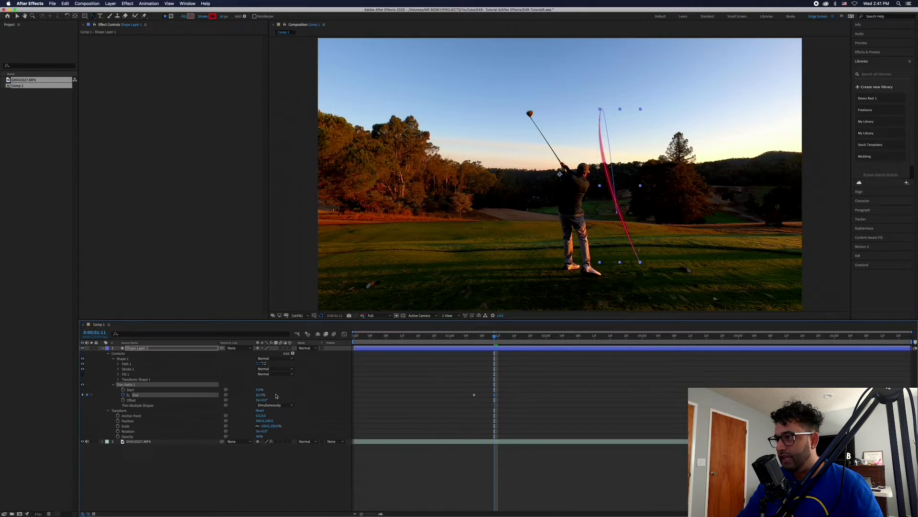
drag(510, 339, 655, 349)
drag(259, 395, 293, 396)
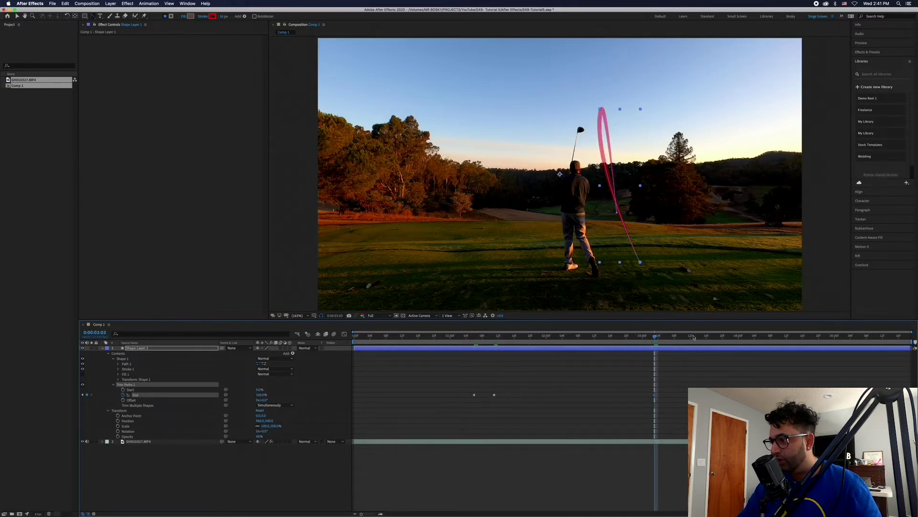
- Keyframe the Trim Paths Start, raising it to 100% at 0:00:03:19
click(123, 390)
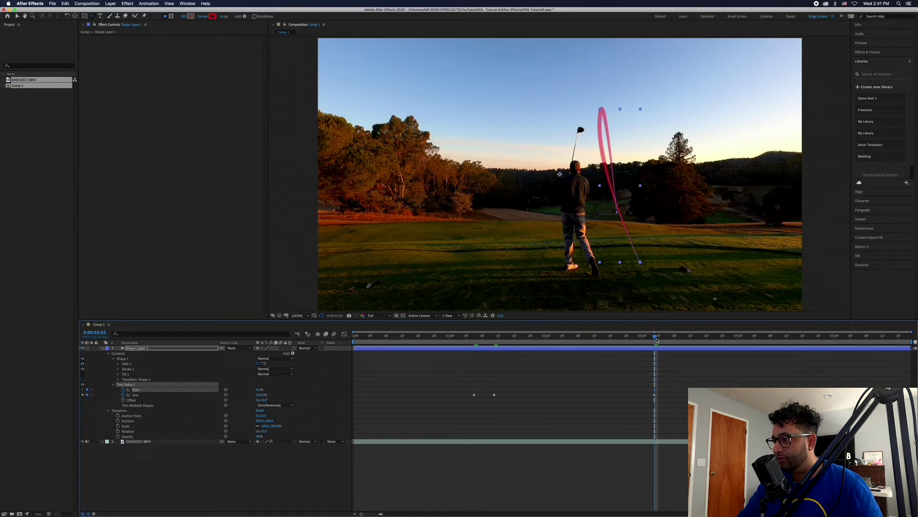
drag(654, 337, 718, 337)
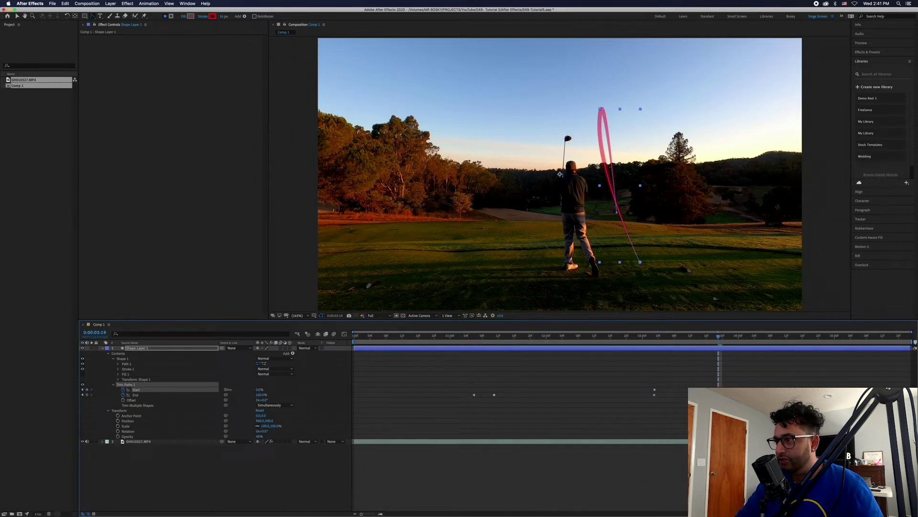
drag(231, 389, 271, 391)
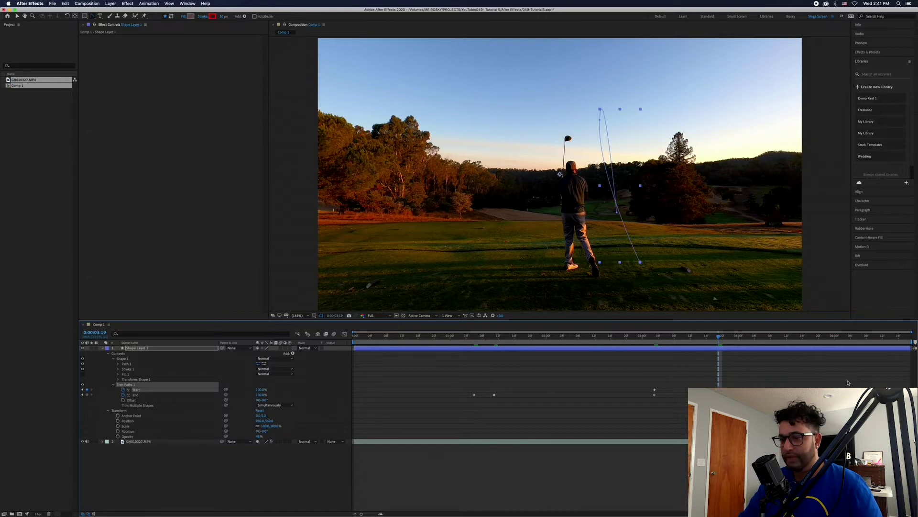
- Preview the swing from early on to check the tracer draws on and erases
click(853, 472)
click(440, 337)
key(space)
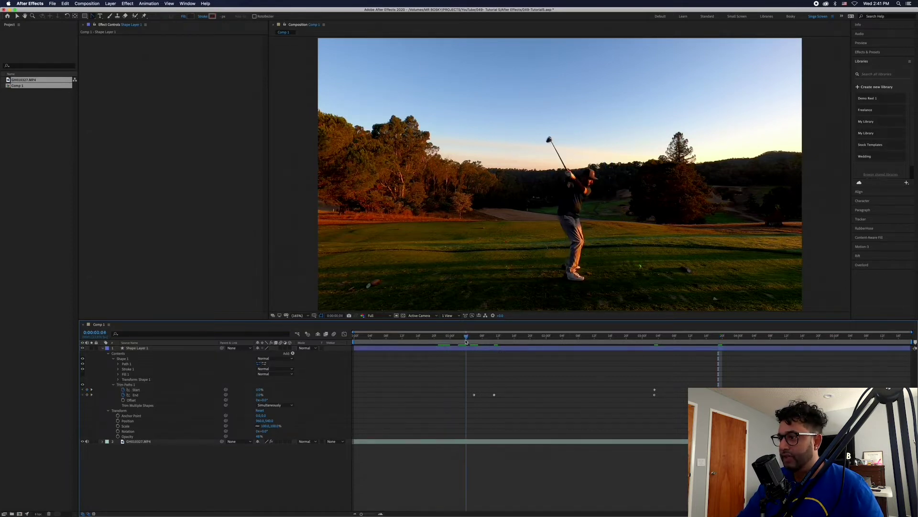
mouse_move(485, 343)
mouse_down()
mouse_move(725, 352)
mouse_move(383, 366)
mouse_move(550, 368)
mouse_move(506, 369)
mouse_up()
- Review the stroke through the swing and slightly bend the top of the tracer path
click(508, 337)
drag(509, 338, 515, 336)
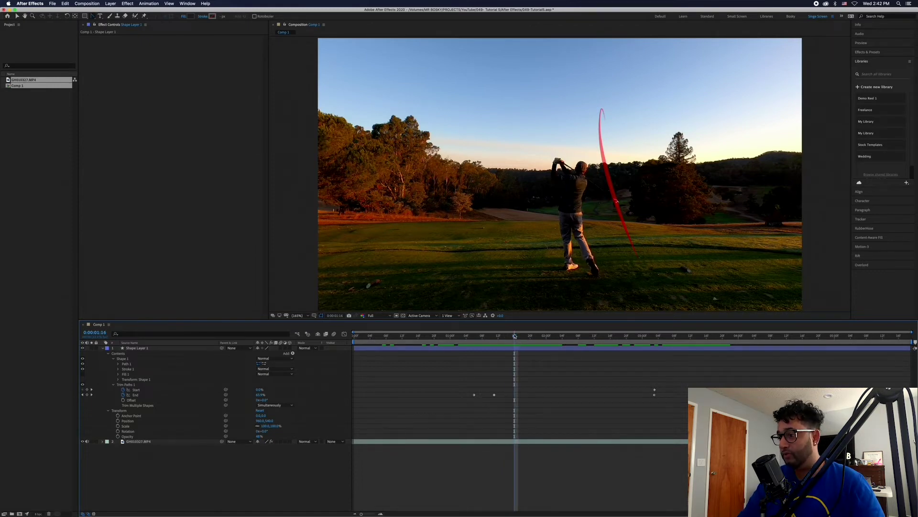
mouse_move(514, 337)
mouse_down()
mouse_move(724, 348)
mouse_move(457, 359)
mouse_move(507, 358)
mouse_up()
click(603, 139)
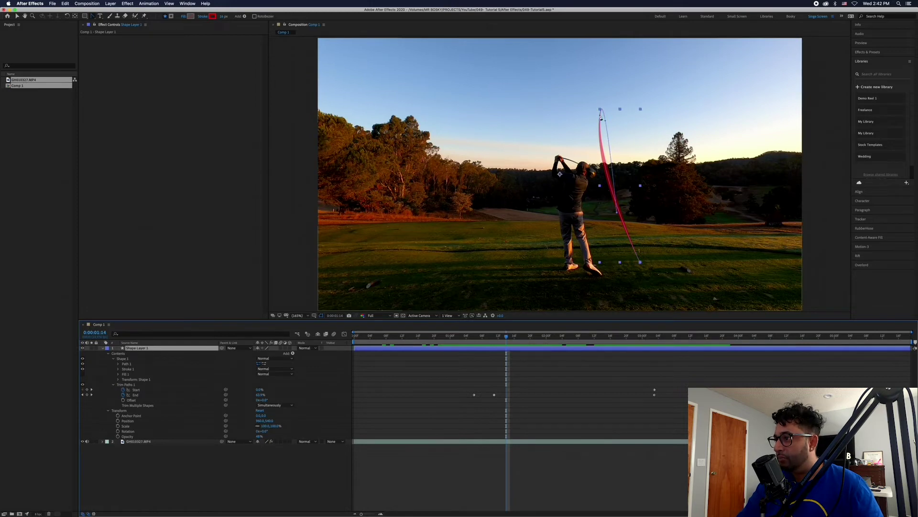
drag(601, 121, 593, 123)
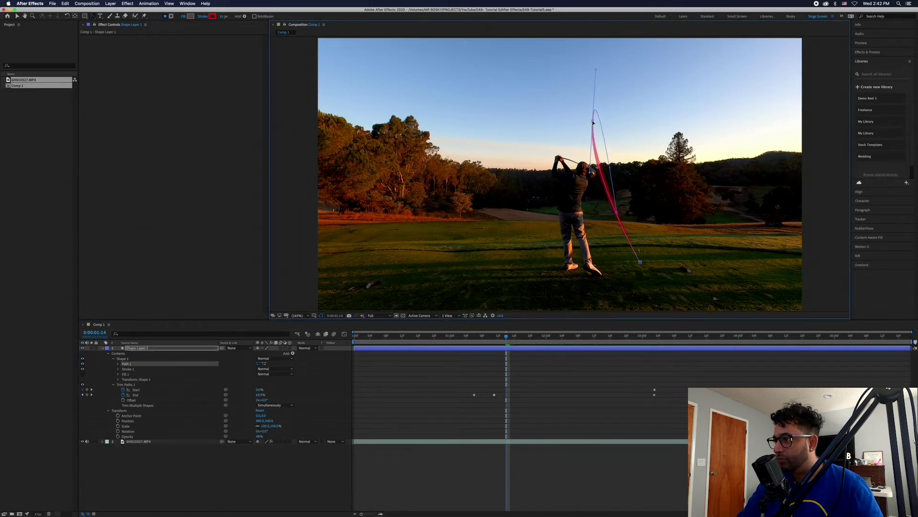
click(590, 353)
drag(463, 339, 522, 339)
- Convert the path's top vertex and pull it up and right into a tall arc, then review
click(547, 339)
click(547, 348)
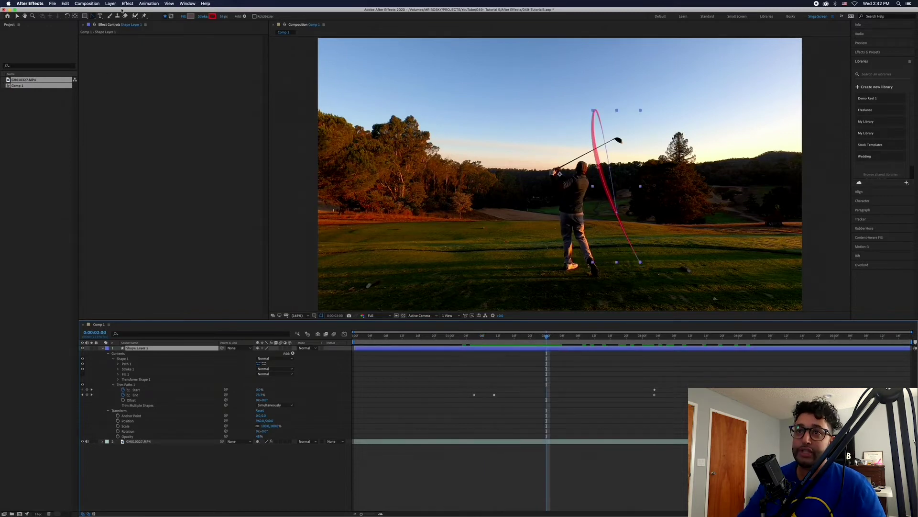
click(593, 123)
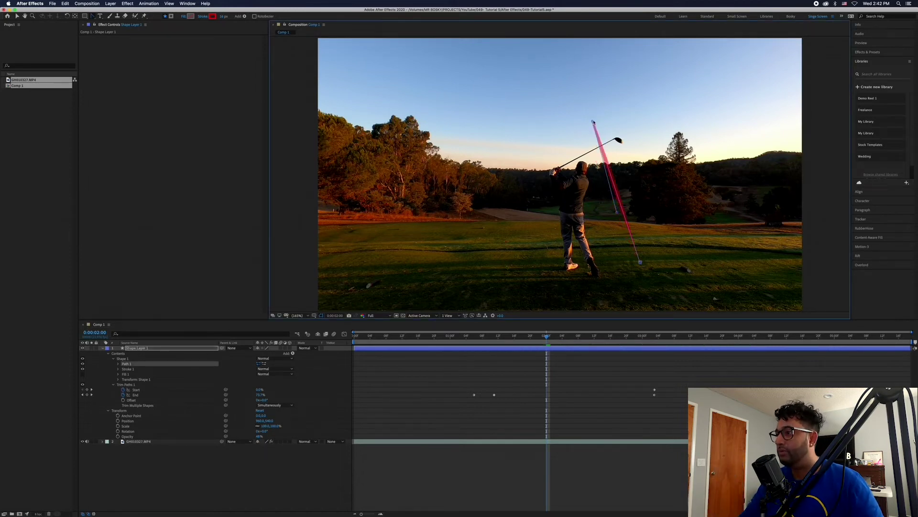
drag(594, 122, 665, 21)
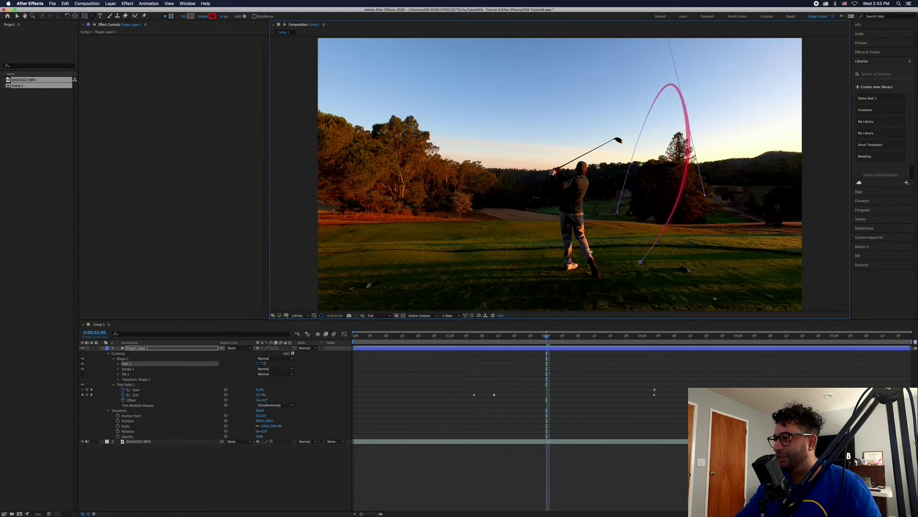
click(565, 390)
drag(469, 337, 655, 344)
key(space)
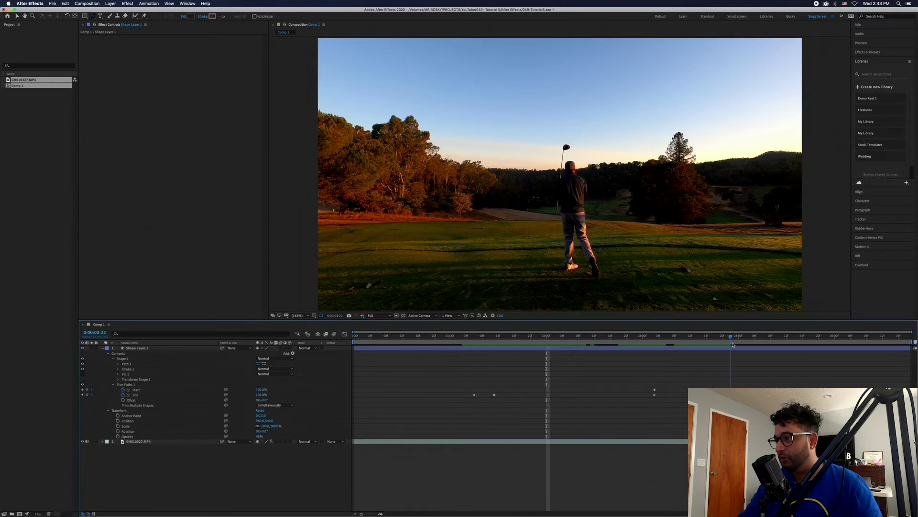
drag(587, 350, 441, 362)
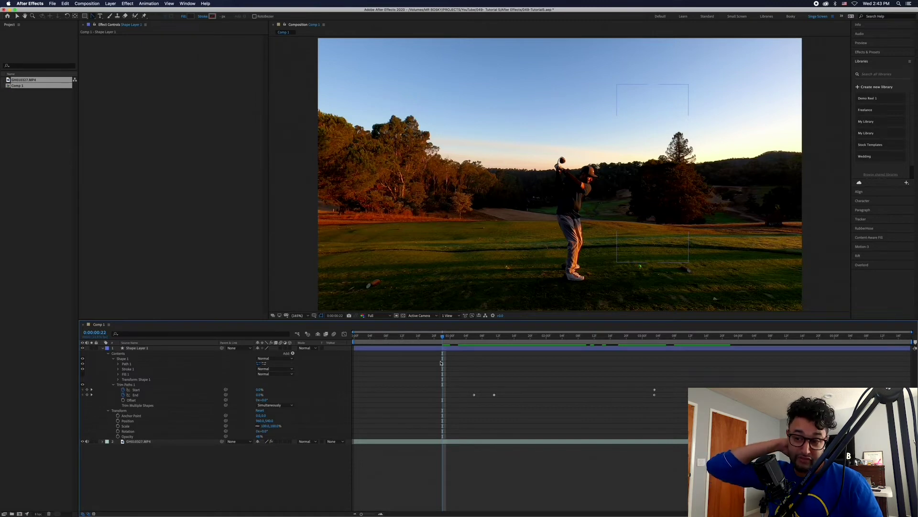
click(441, 362)
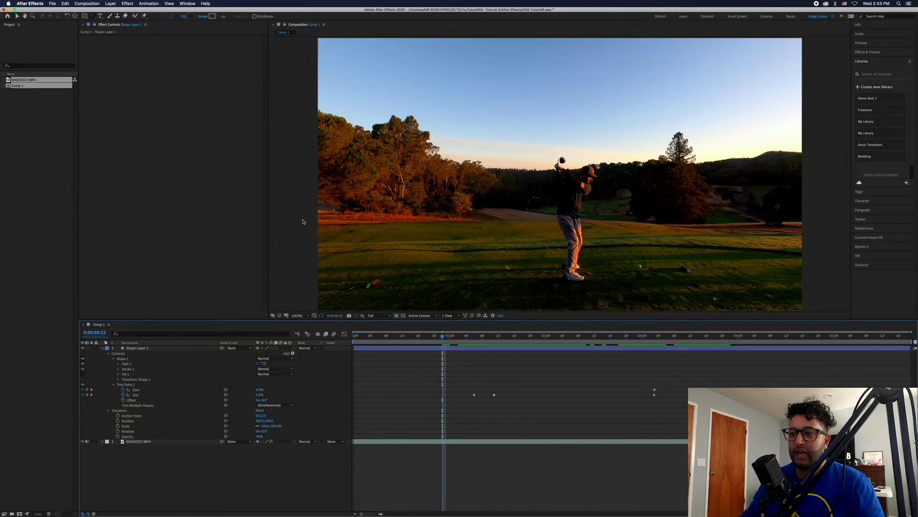
key(super+Tab)
click(407, 253)
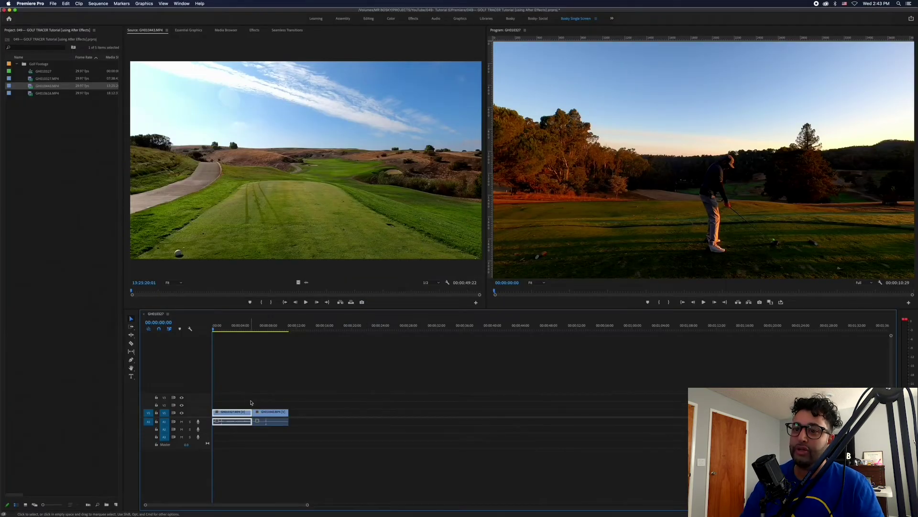
key(super+Tab)
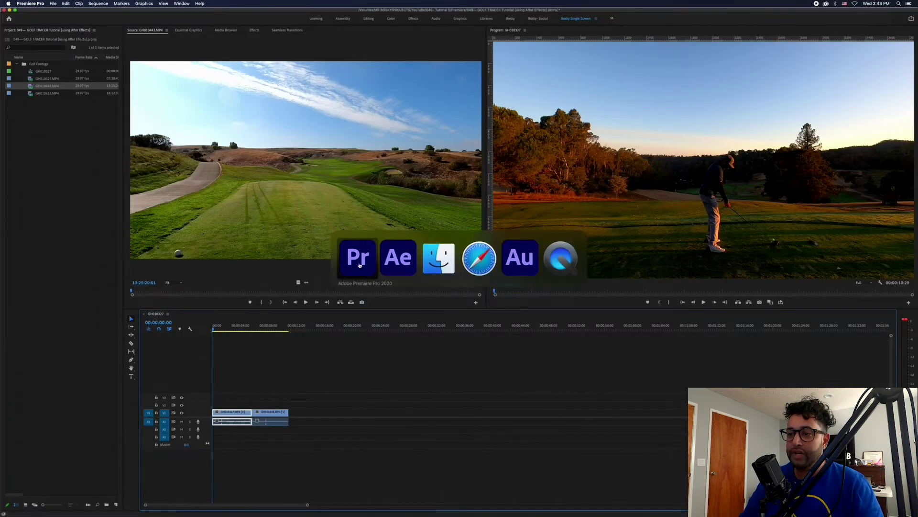
click(395, 269)
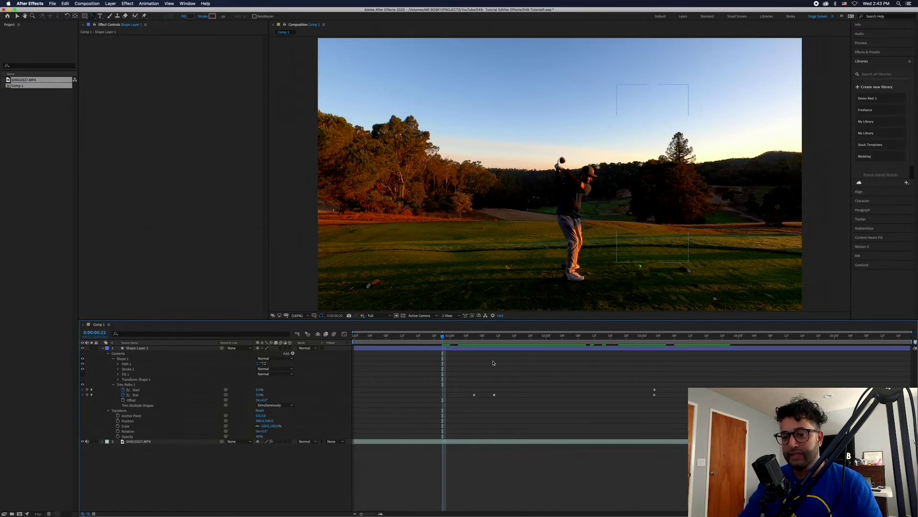
- Inspect the red tracer's start point and play its draw-on animation
click(638, 266)
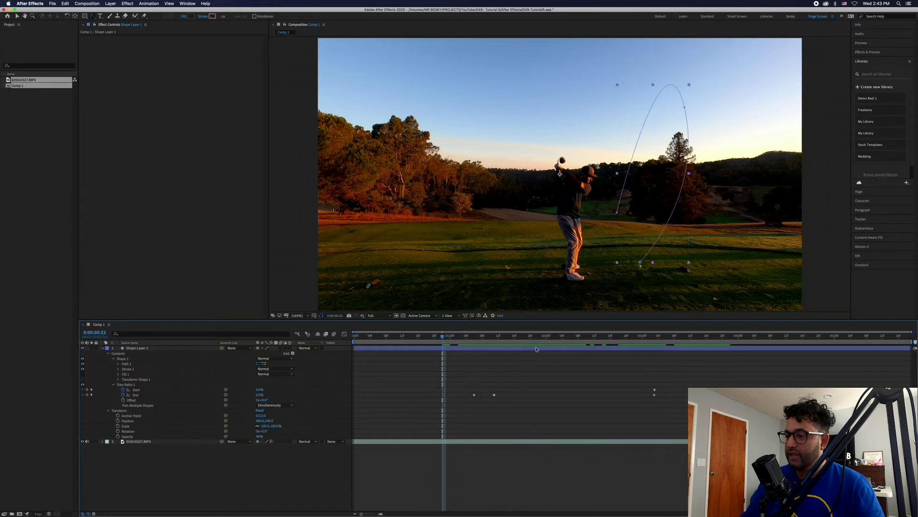
click(641, 262)
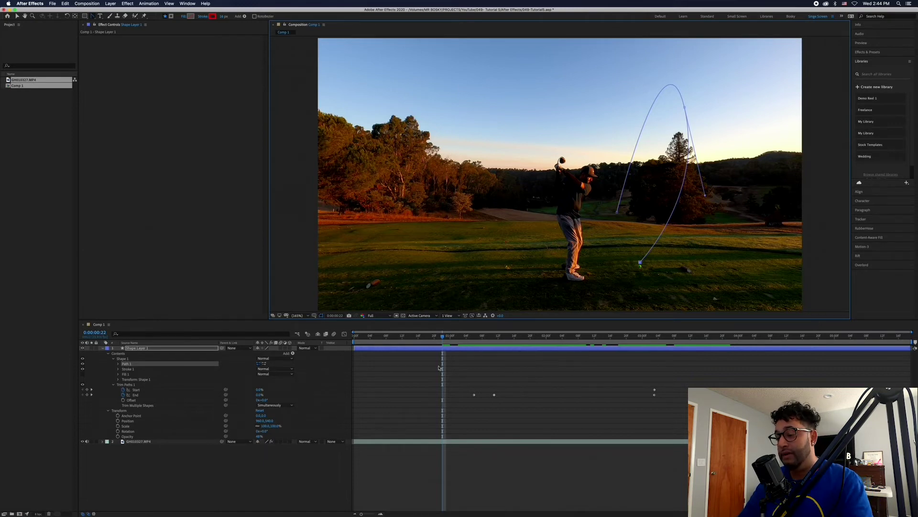
drag(446, 339, 582, 344)
key(space)
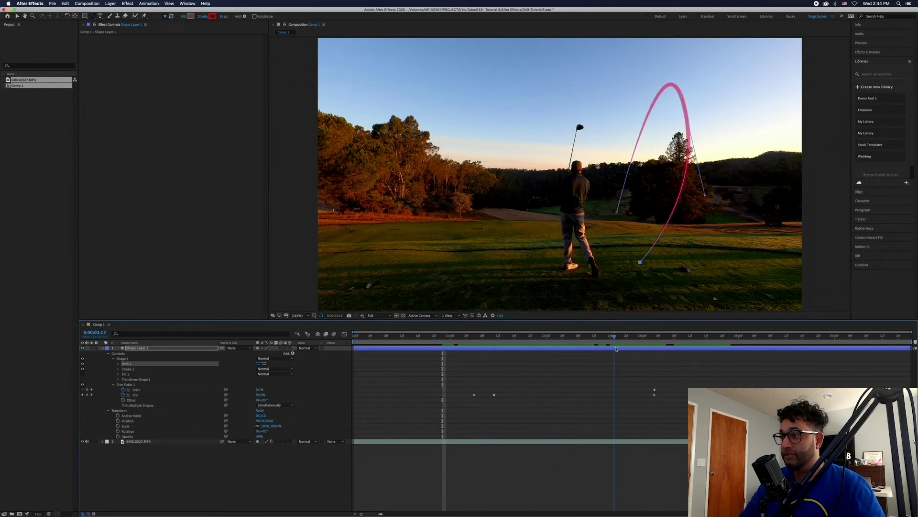
click(582, 386)
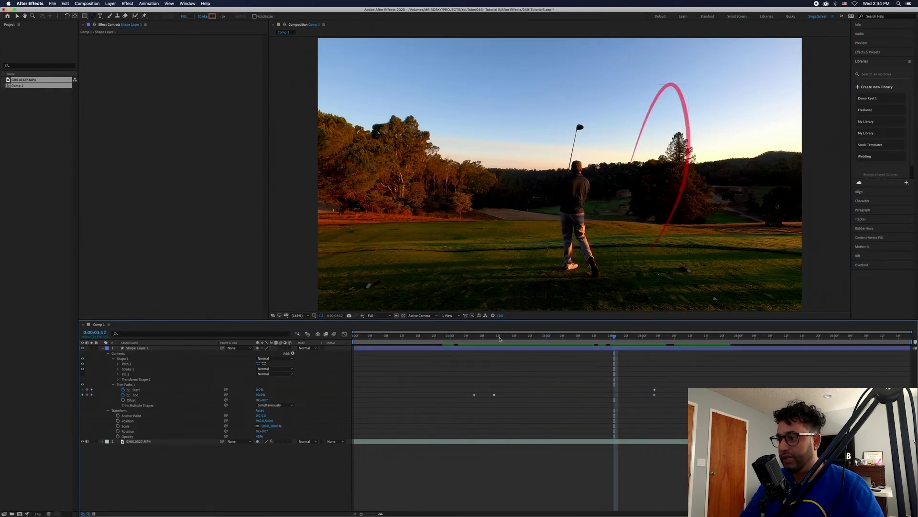
click(522, 349)
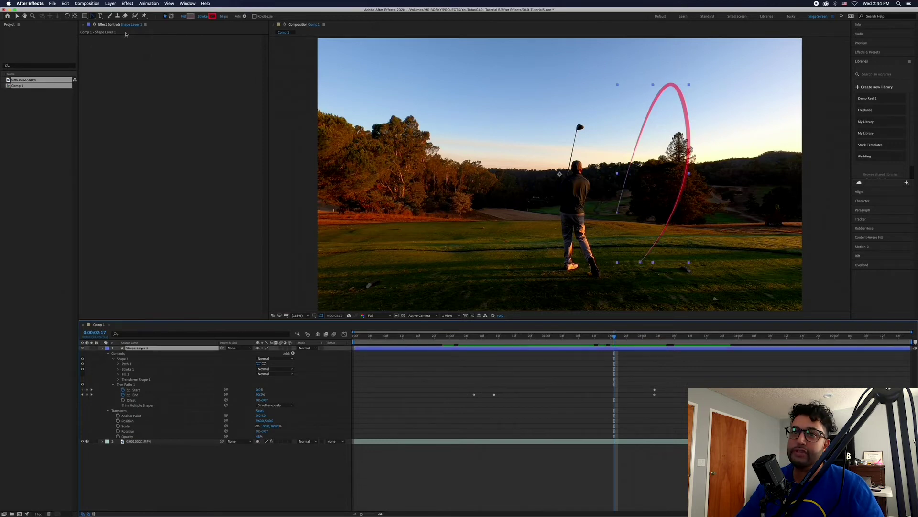
click(450, 395)
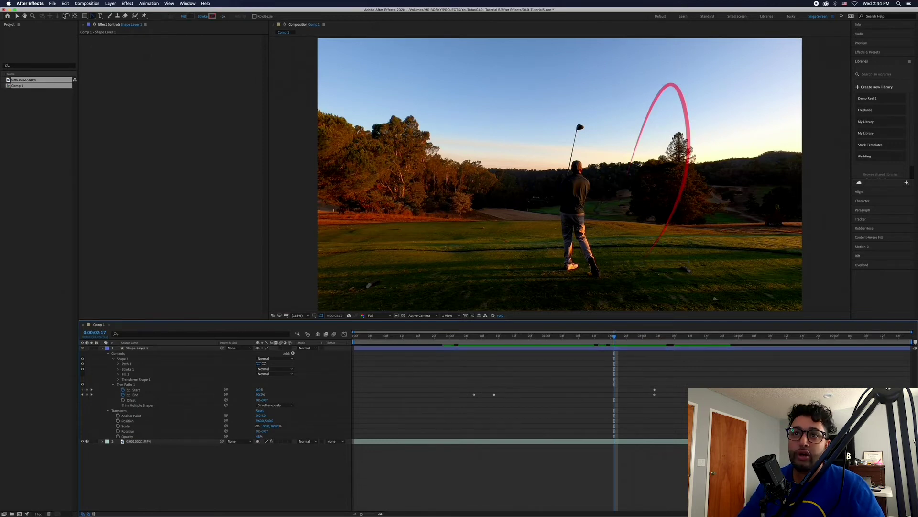
- With the Pen Tool, place a bezier point to start Shape Layer 2
click(91, 16)
click(115, 15)
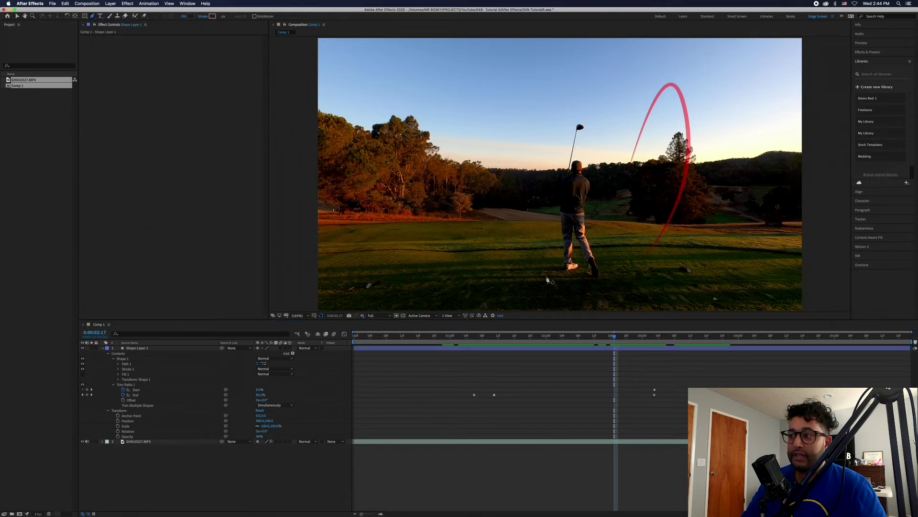
drag(543, 260, 525, 253)
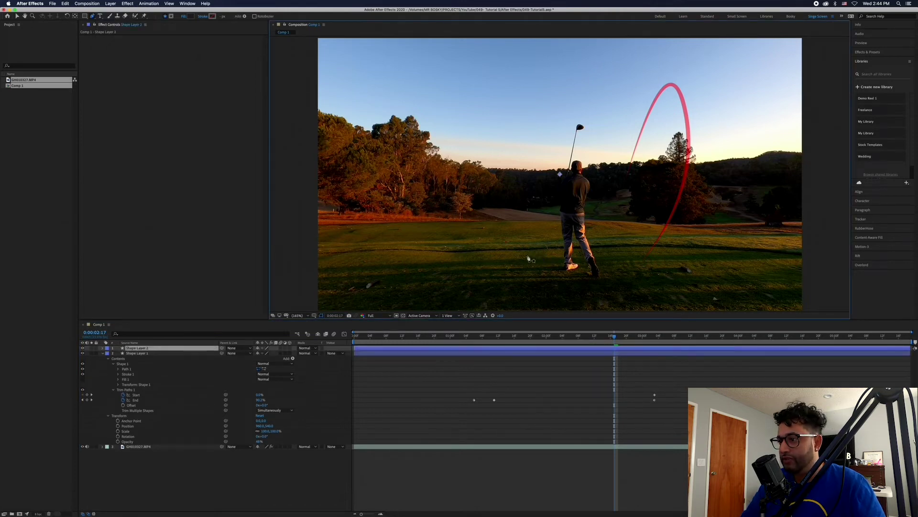
- Draw a curved path leftward along the grass in front of the golfer
drag(492, 253, 479, 257)
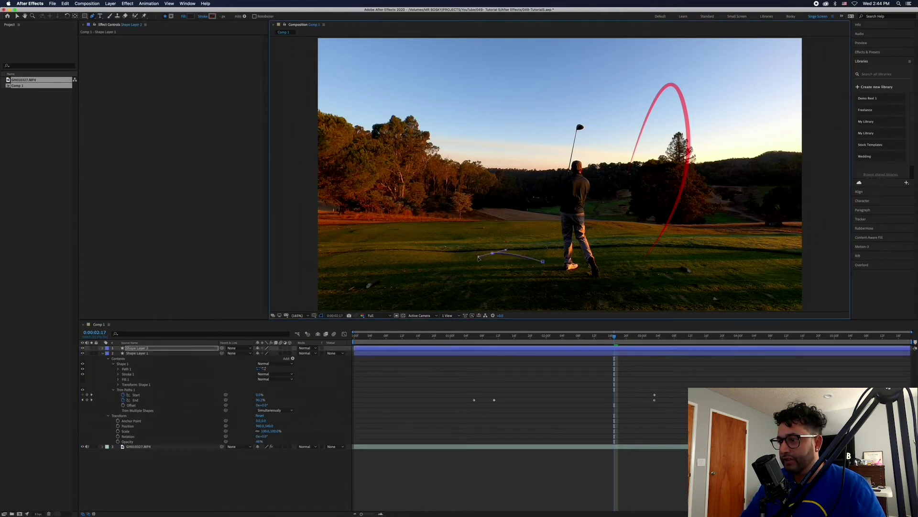
click(441, 248)
key(super+z)
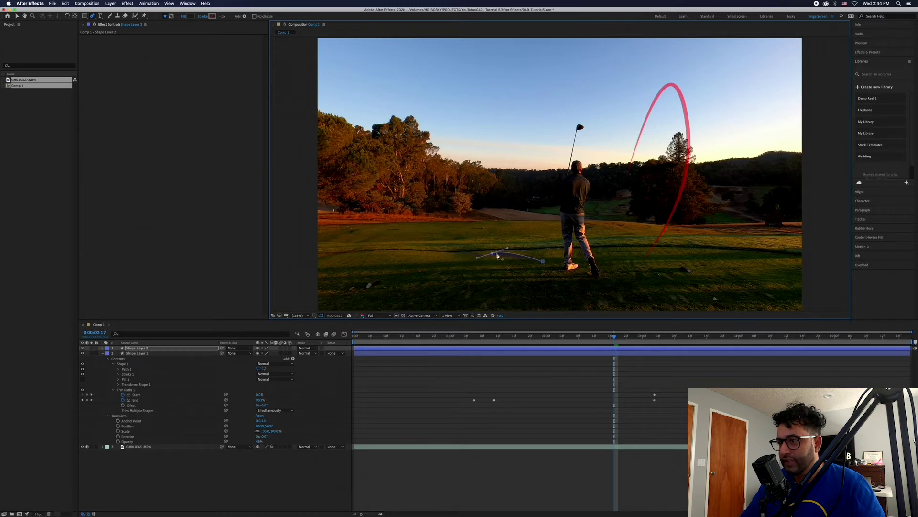
drag(423, 252, 364, 254)
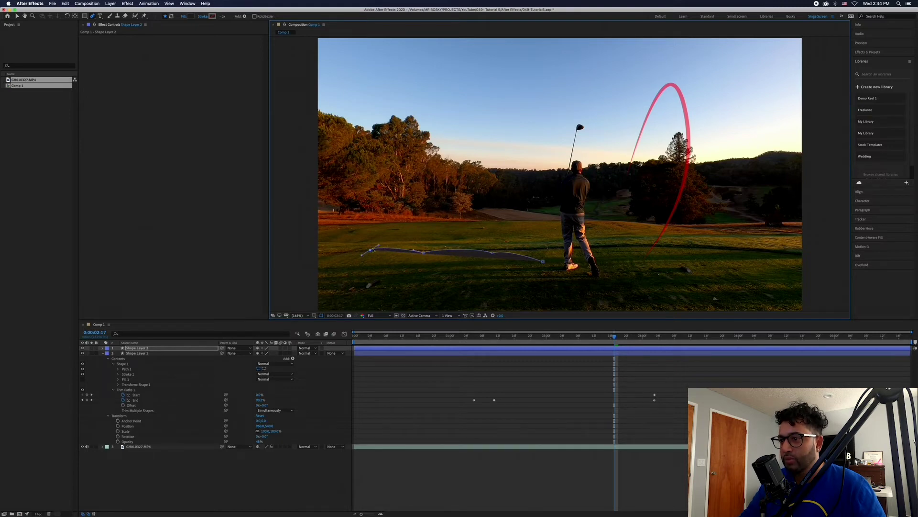
key(v)
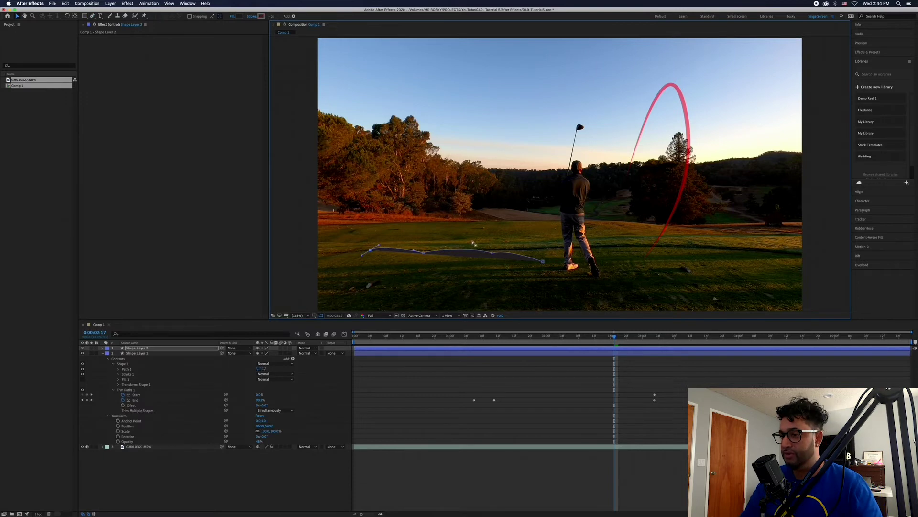
- Give the ground line no fill and a blue 13 px stroke
click(148, 350)
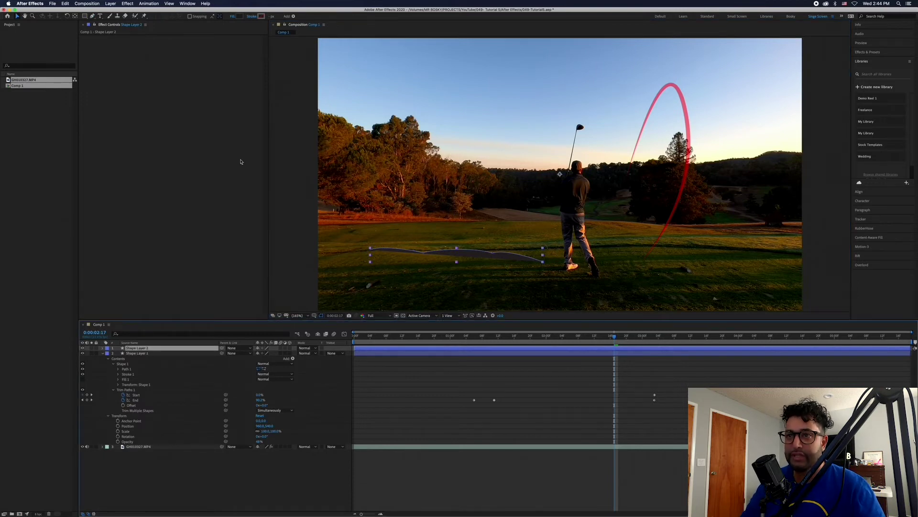
click(233, 17)
click(374, 123)
key(Return)
click(261, 17)
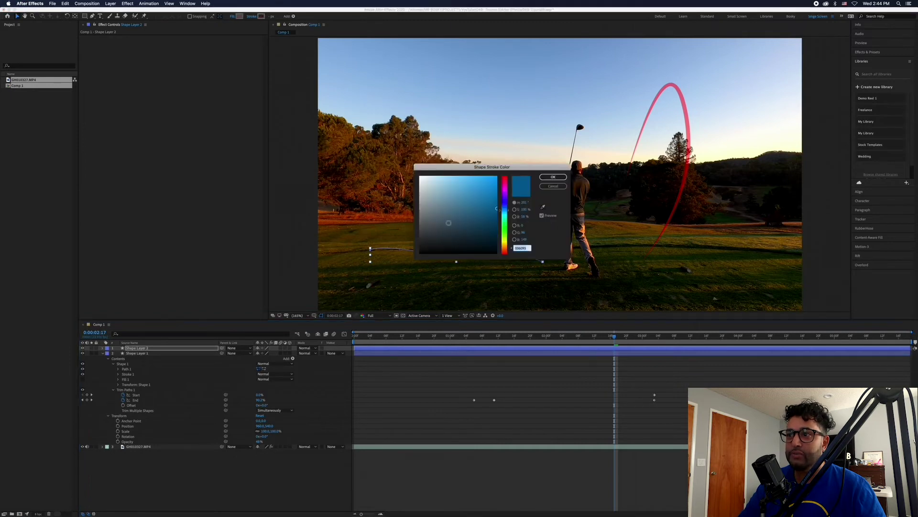
click(553, 176)
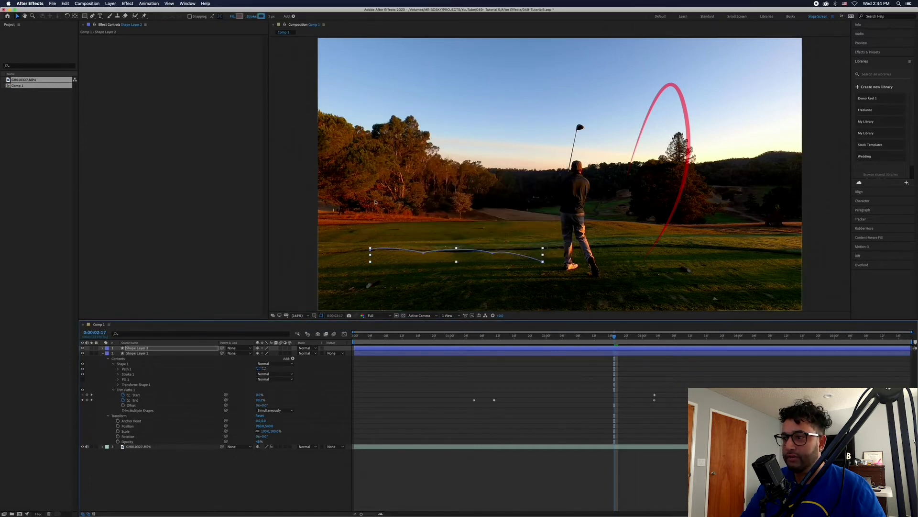
drag(272, 18, 487, 365)
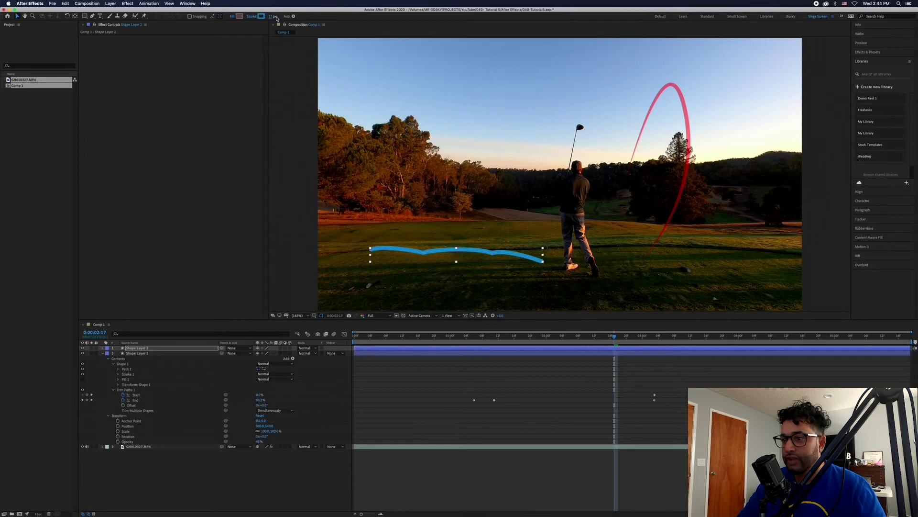
click(103, 349)
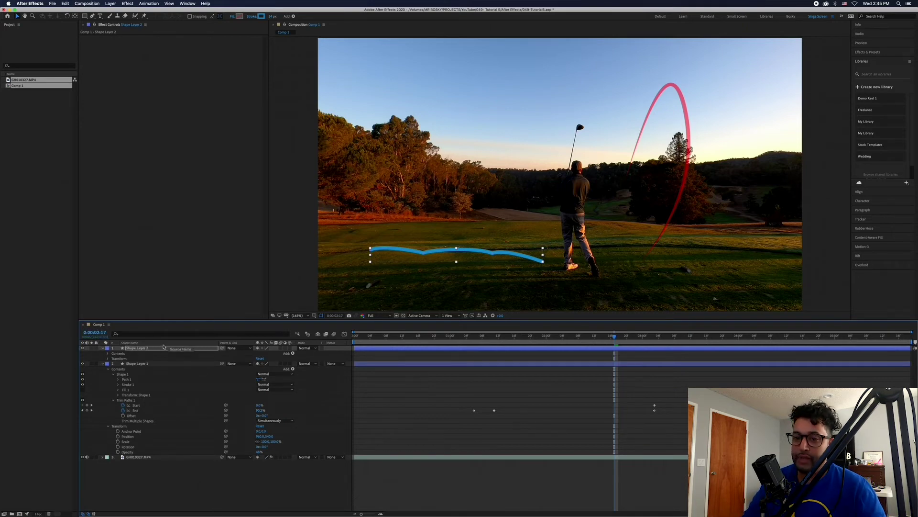
- Delete Shape Layer 2, the blue ground line
key(Delete)
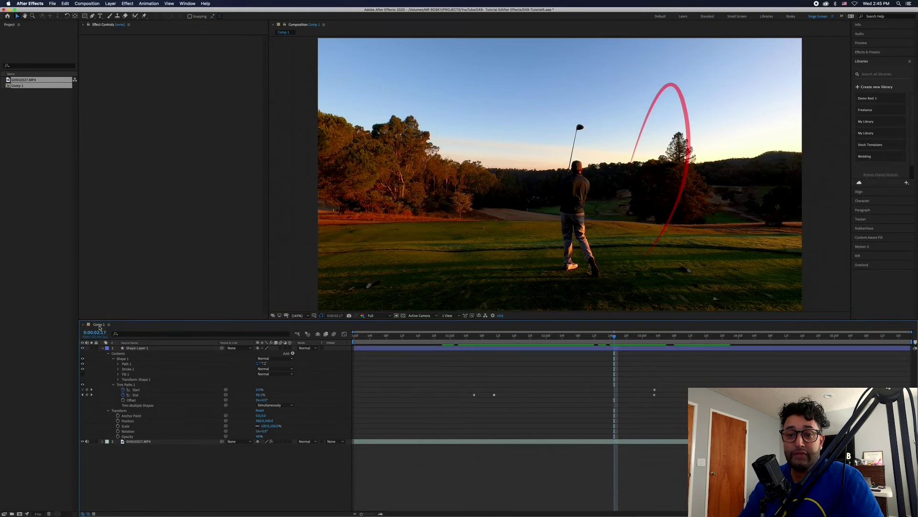
- Hide the footage, queue Comp 1, and set the output module to Alpha Export, RGB + Alpha
click(82, 441)
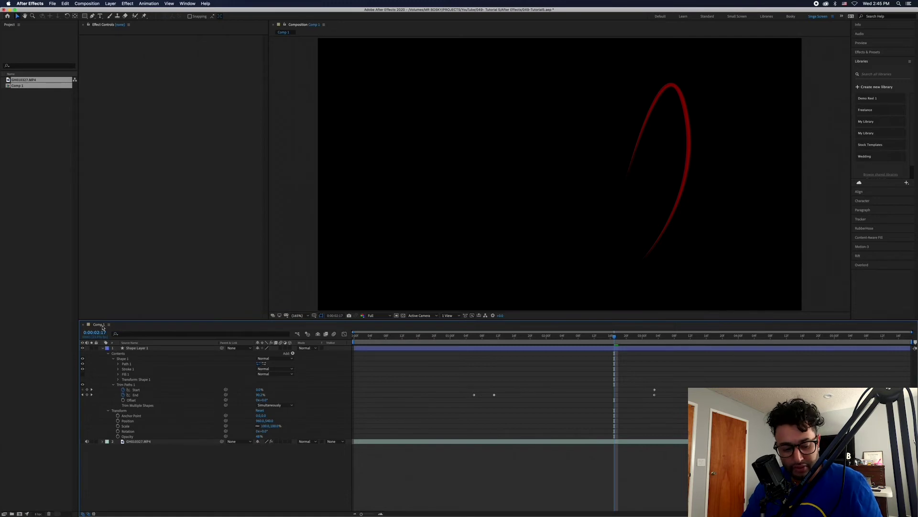
key(super+alt+m)
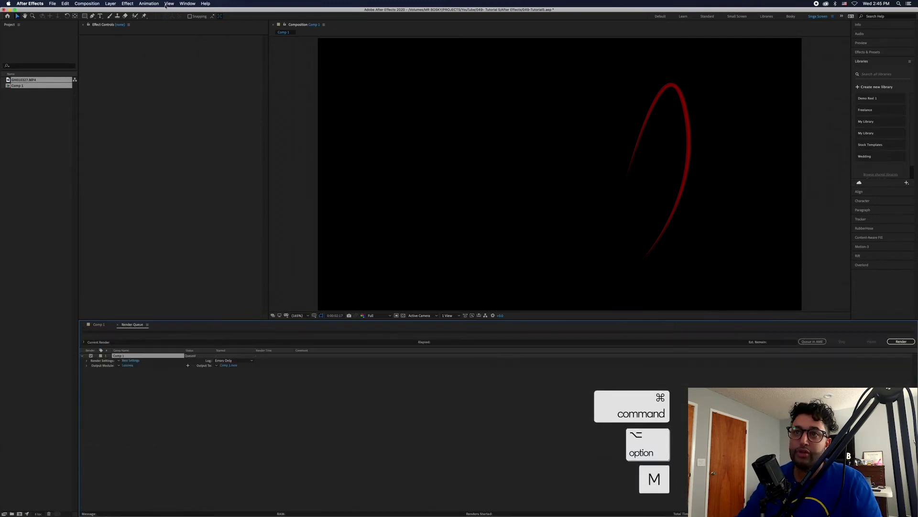
click(87, 3)
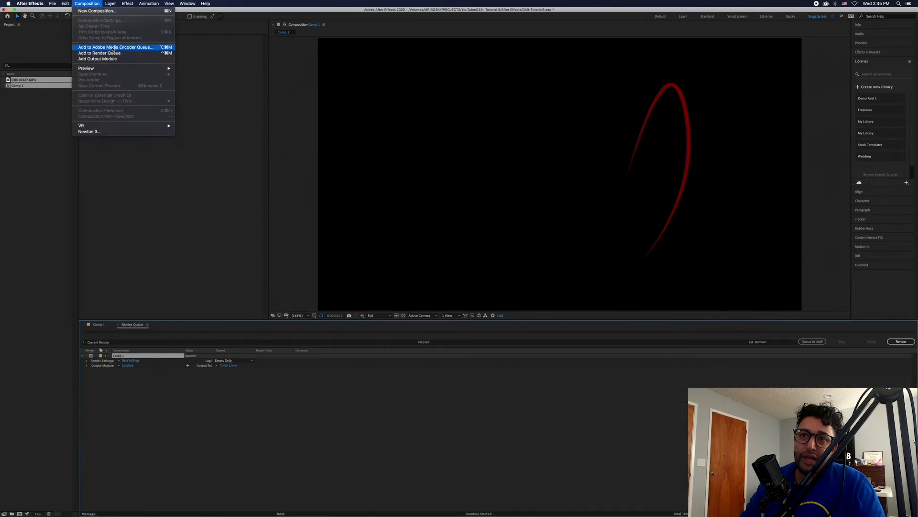
click(147, 378)
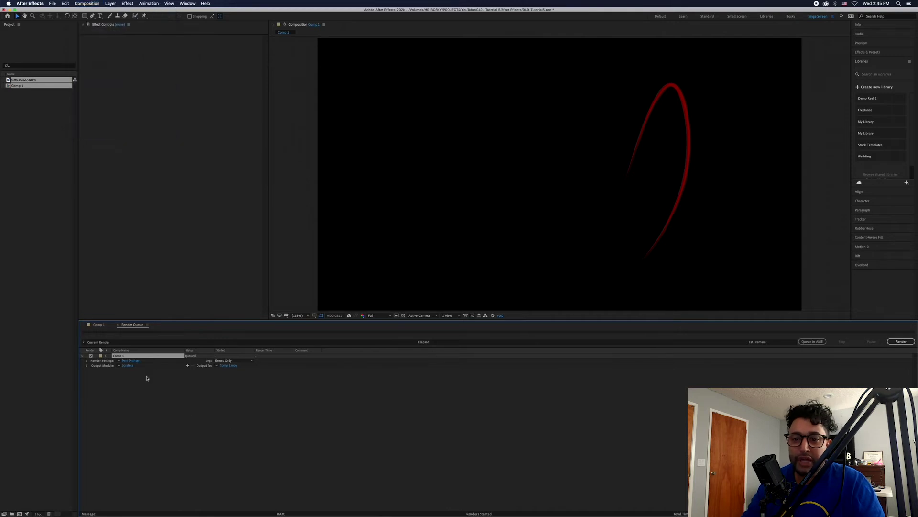
click(118, 366)
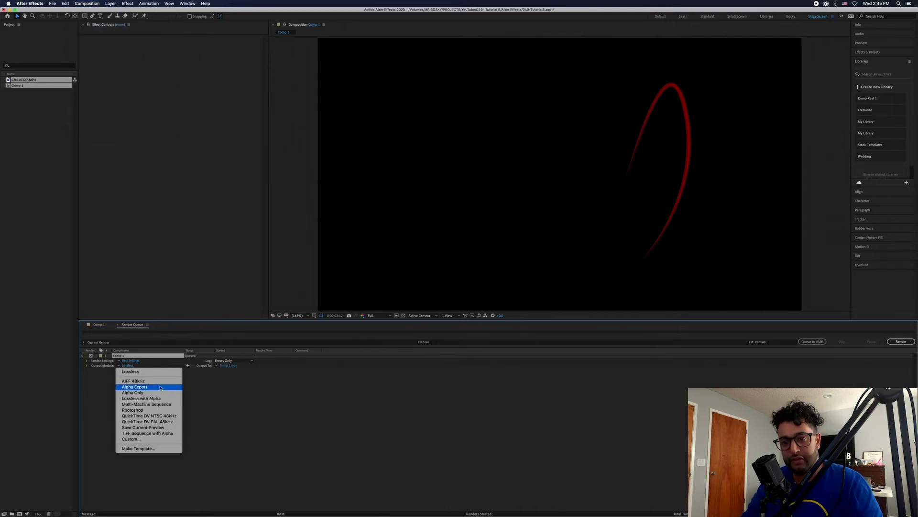
click(161, 387)
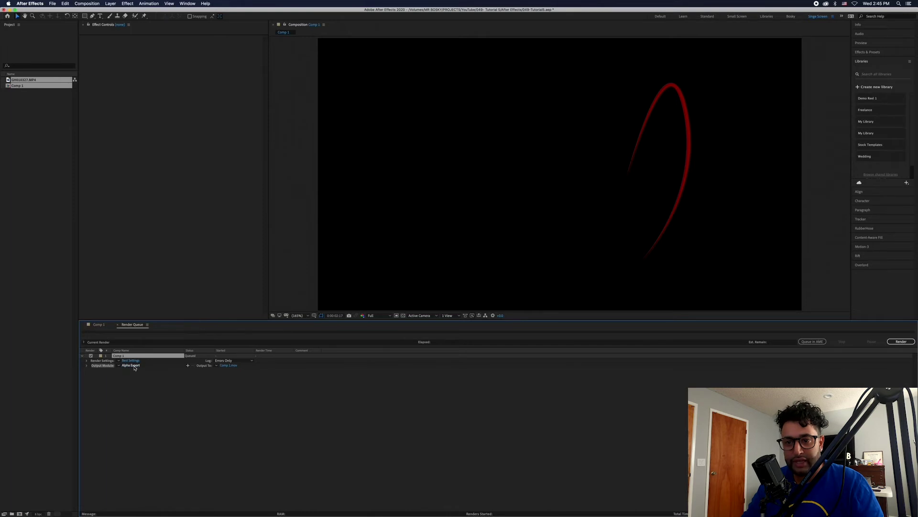
click(132, 366)
click(330, 185)
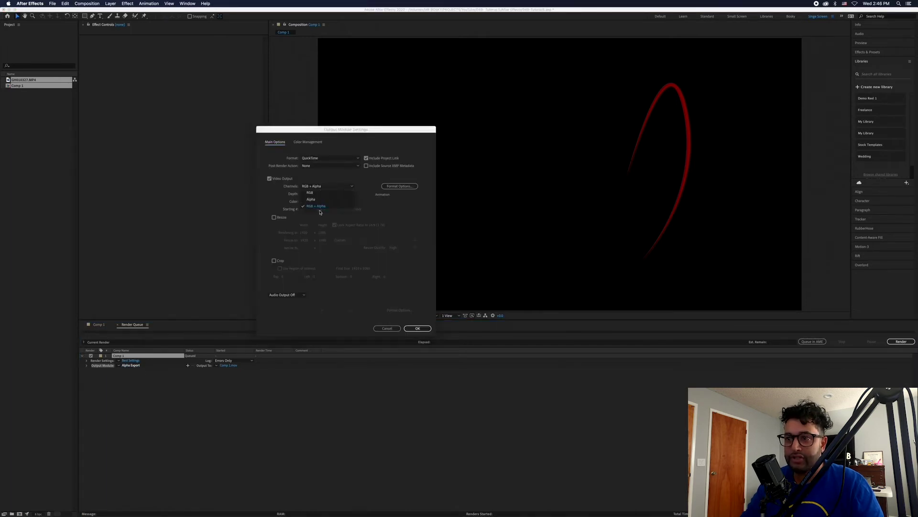
click(326, 186)
click(418, 328)
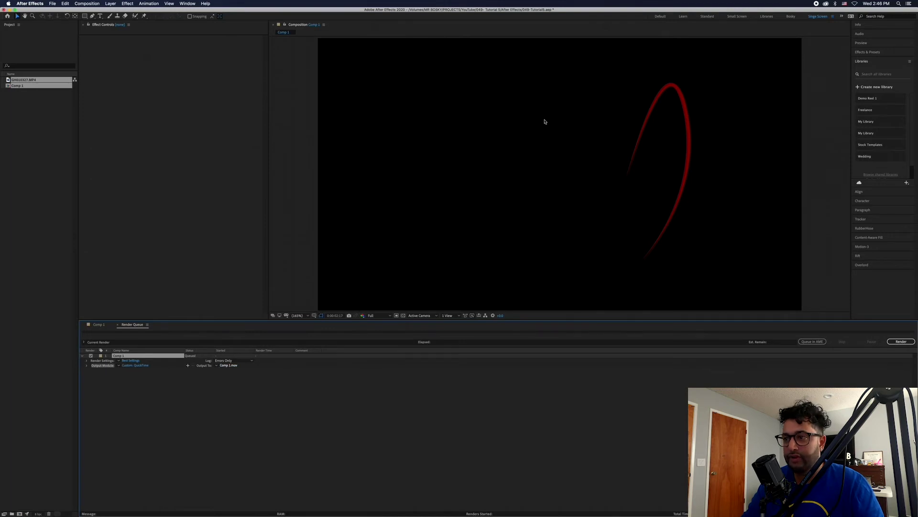
- Save the output as Comp 1.mov in the Golf Footage folder and render it
click(586, 273)
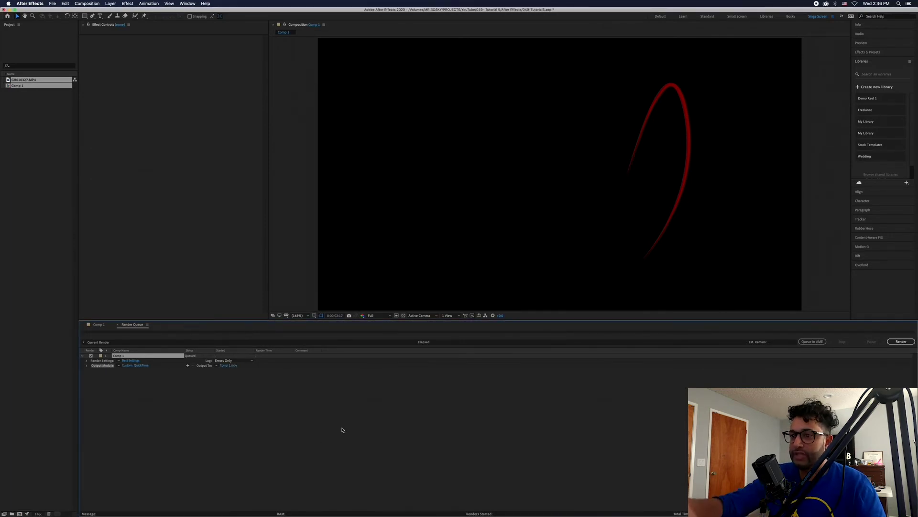
click(229, 366)
click(445, 113)
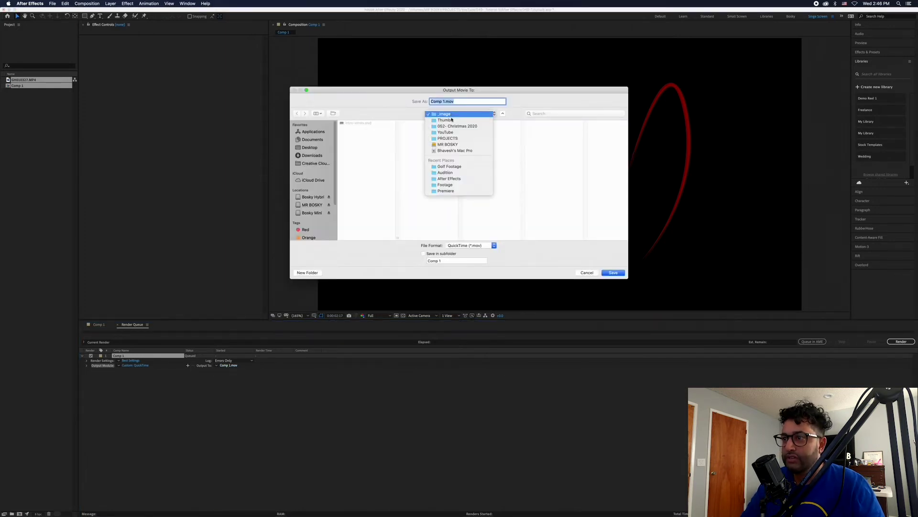
click(459, 164)
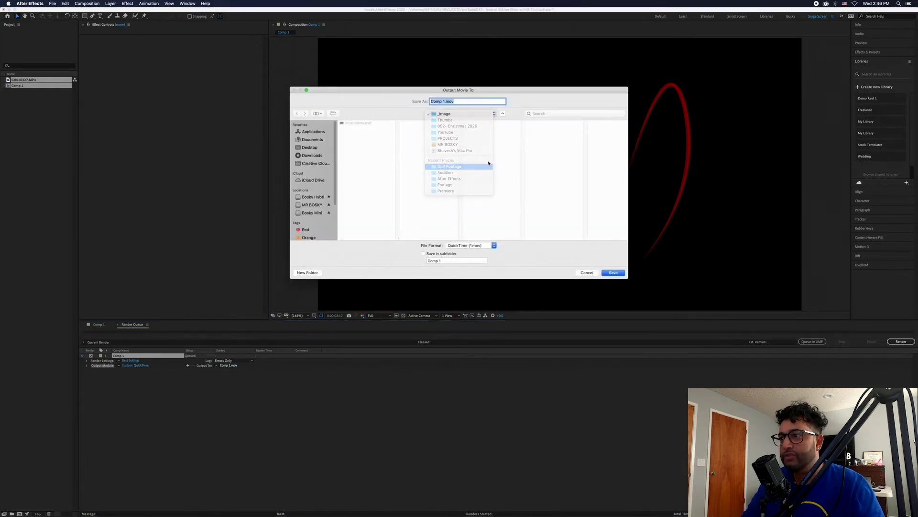
click(612, 274)
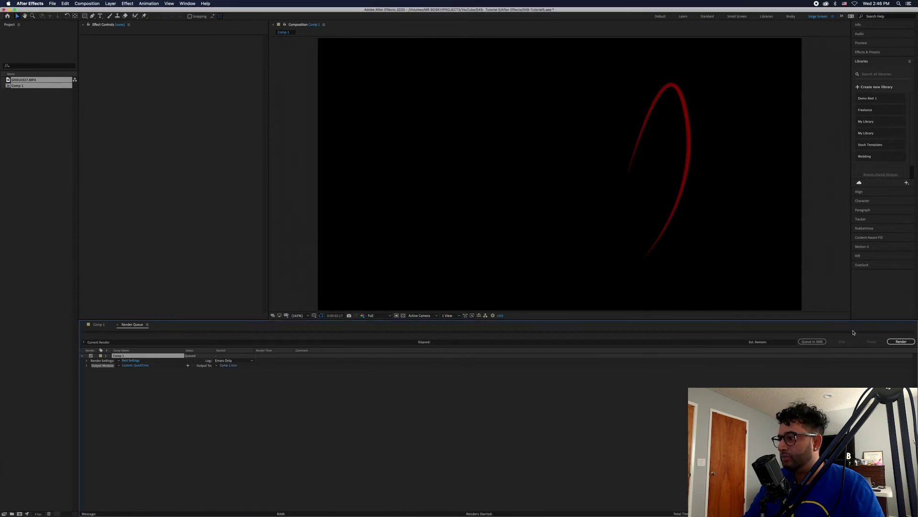
click(903, 341)
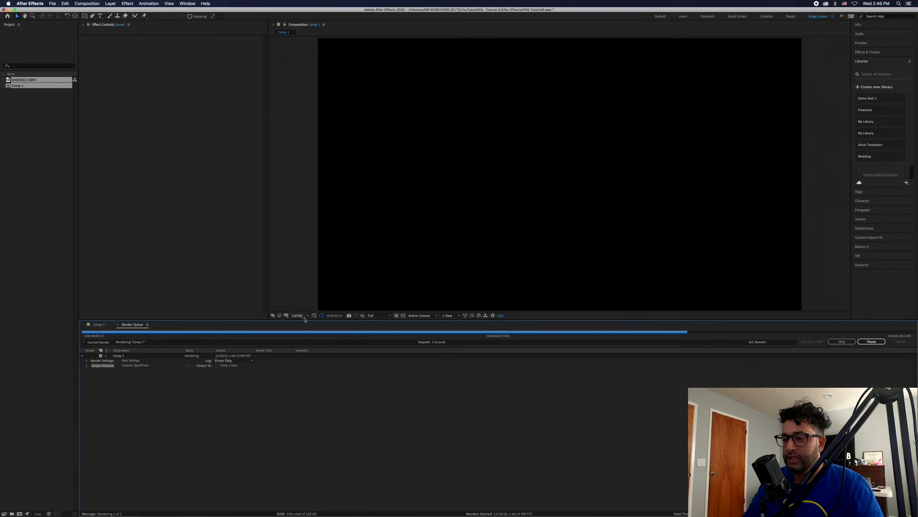
key(super+Tab)
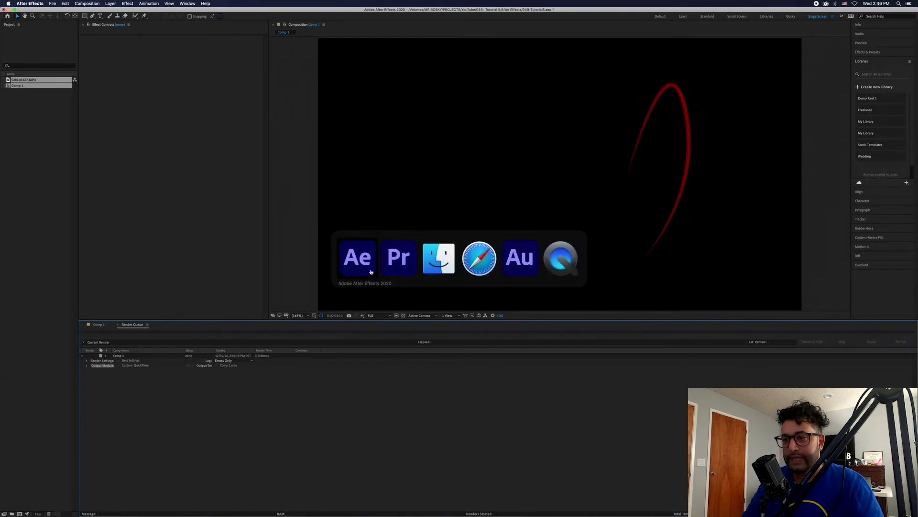
- Import Comp 1.mov into Premiere Pro and place it on track V3 above the swing
click(405, 264)
double_click(81, 144)
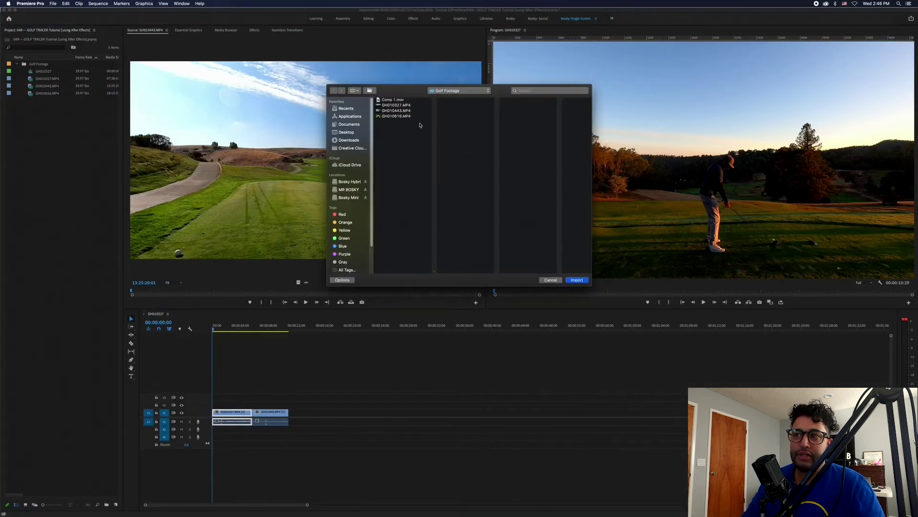
click(398, 100)
key(Return)
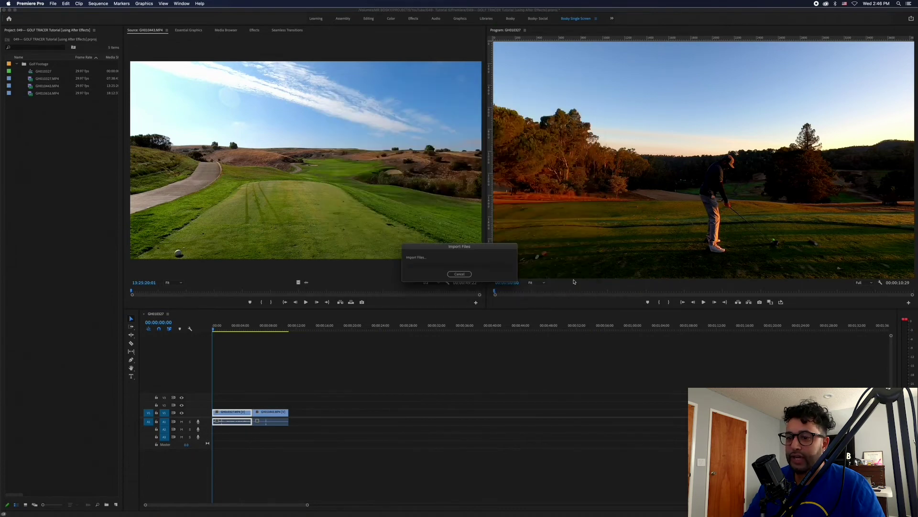
drag(38, 101, 215, 405)
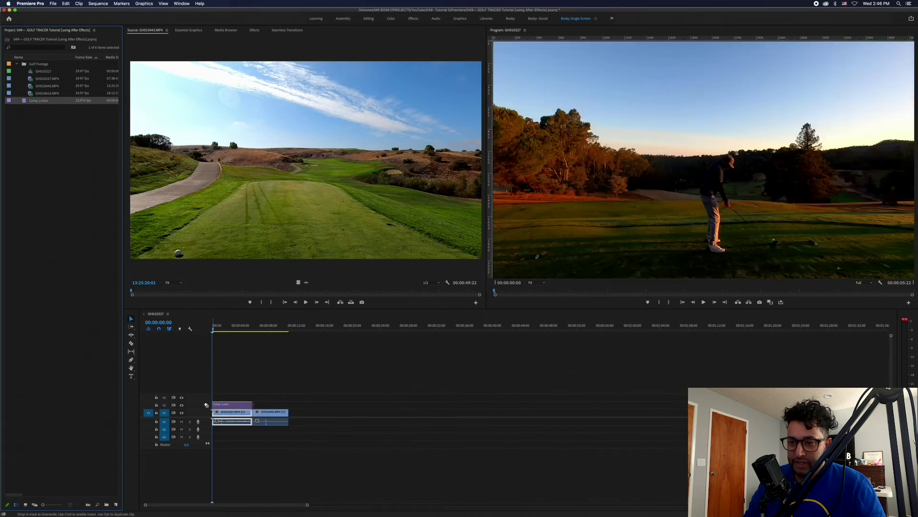
- Play the sequence from the start to check the tracer overlay
key(space)
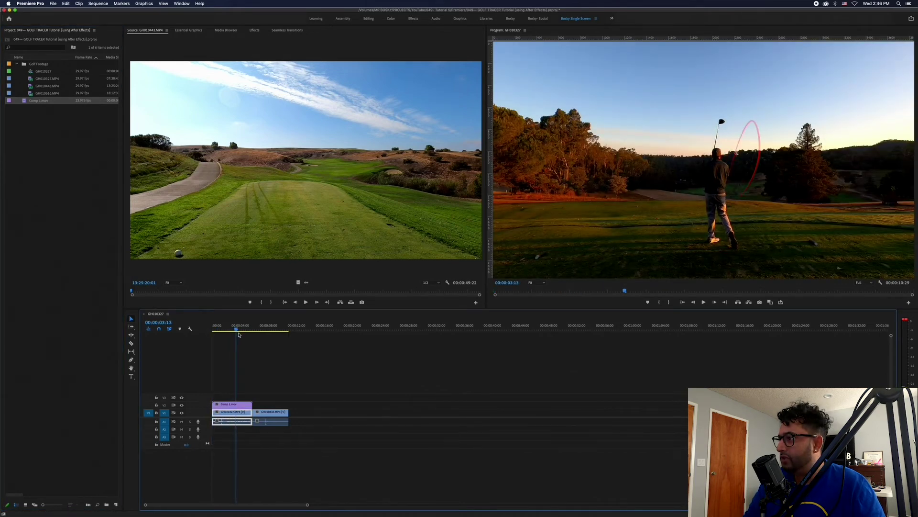
key(Home)
key(space)
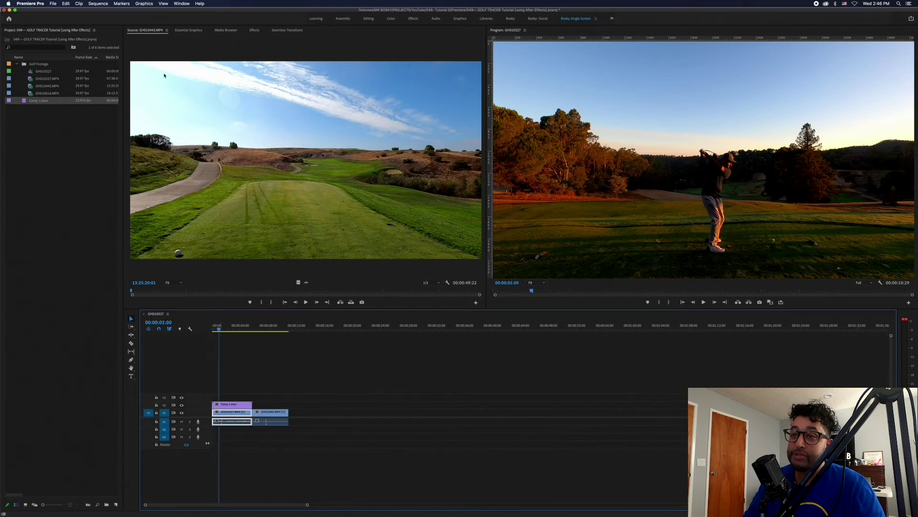
- Set the sequence frame size to 1920×1080 in Sequence Settings
click(127, 3)
mouse_move(98, 4)
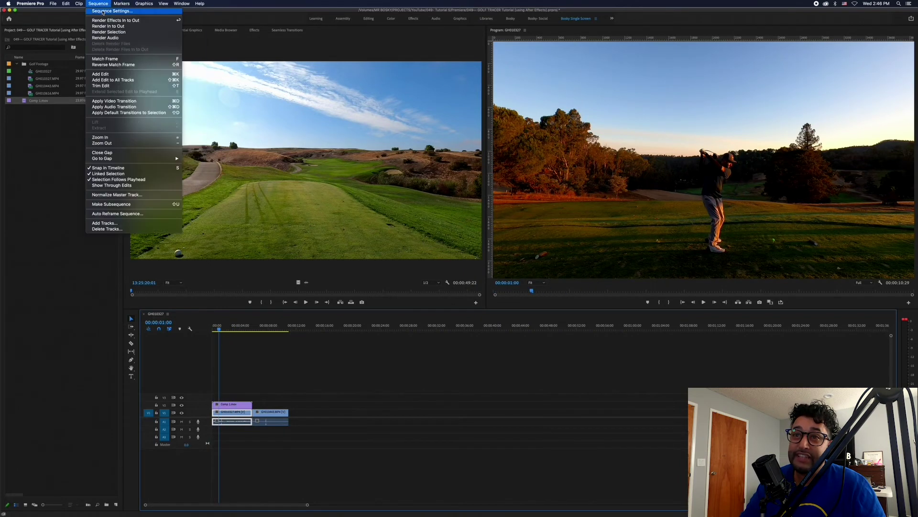
click(107, 11)
click(427, 183)
text(1920)
key(Tab)
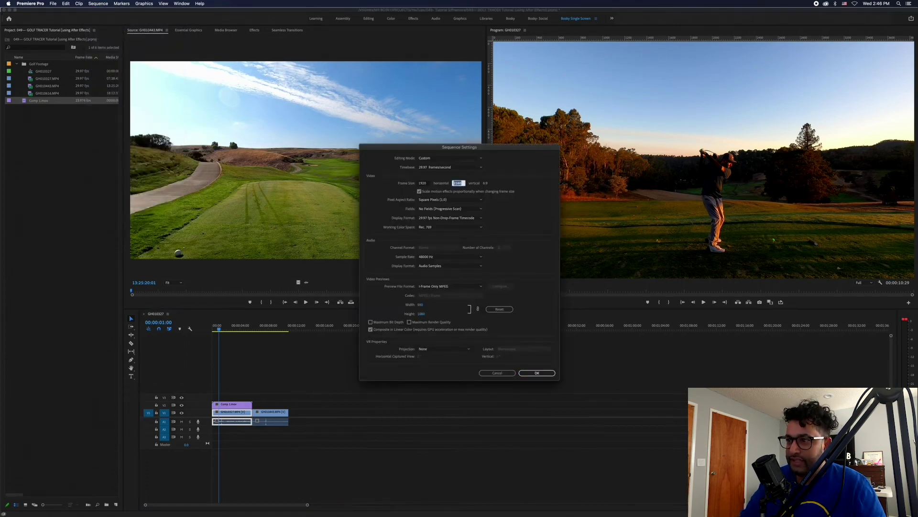
text(1080)
key(Return)
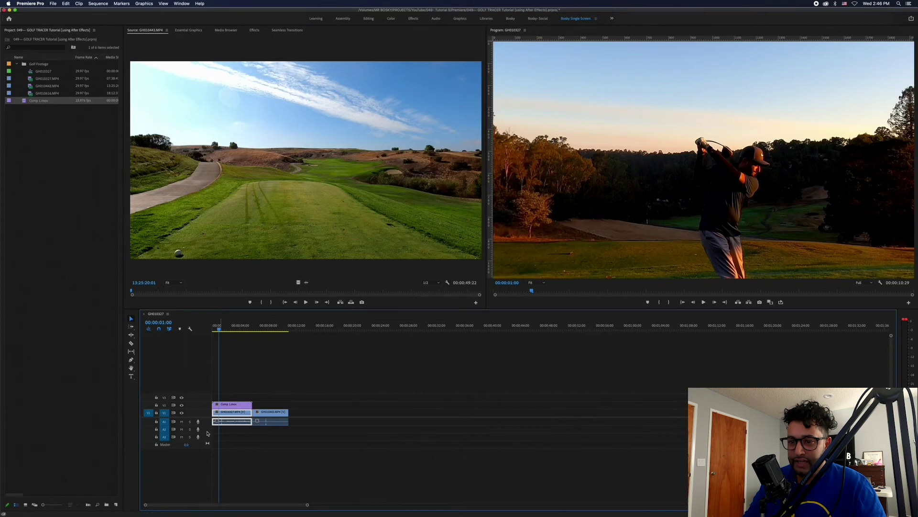
- Set the swing clip to frame size and scrub through to check the tracer
right_click(228, 415)
click(269, 436)
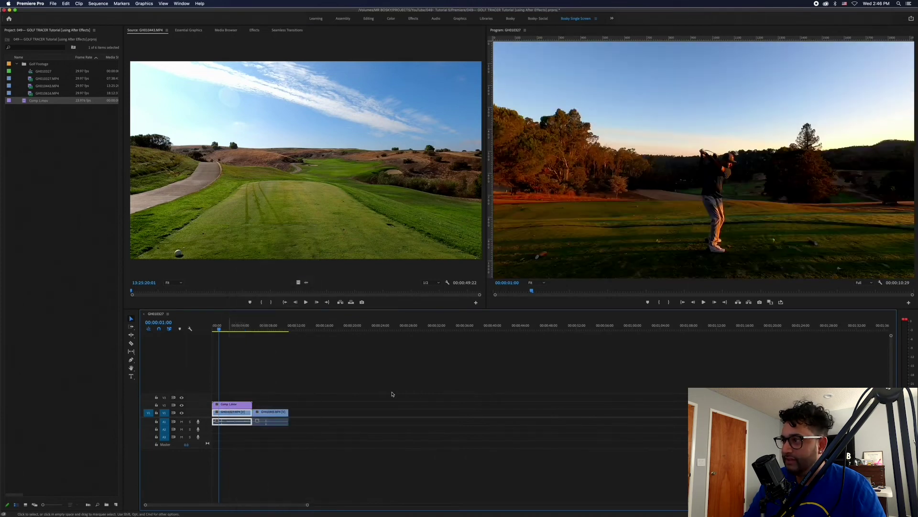
click(212, 329)
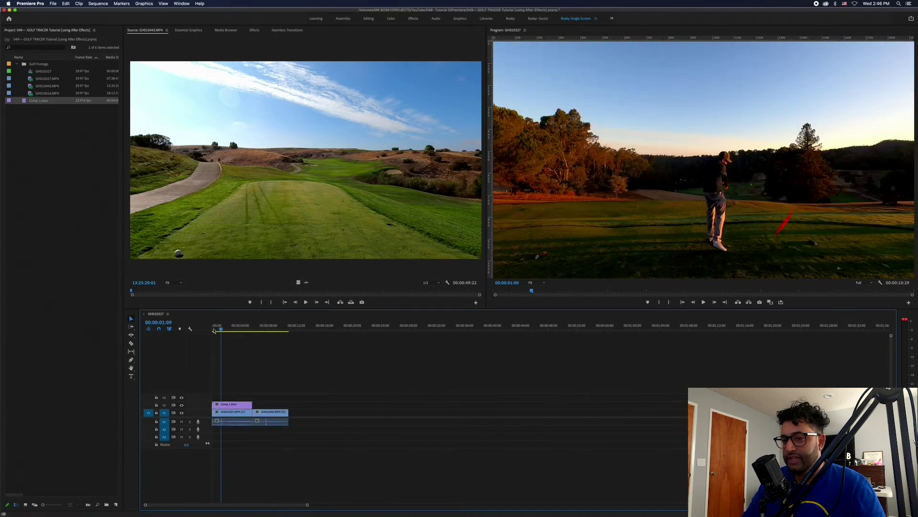
drag(212, 330, 236, 333)
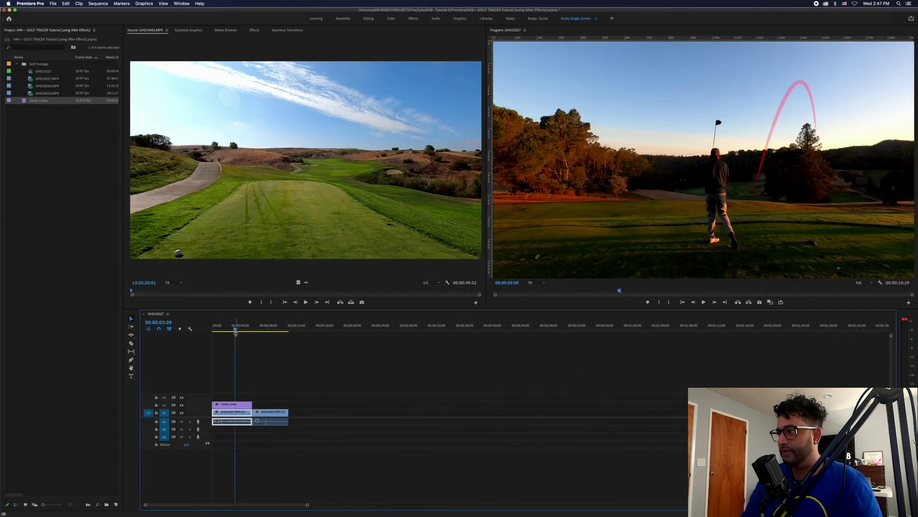
click(40, 94)
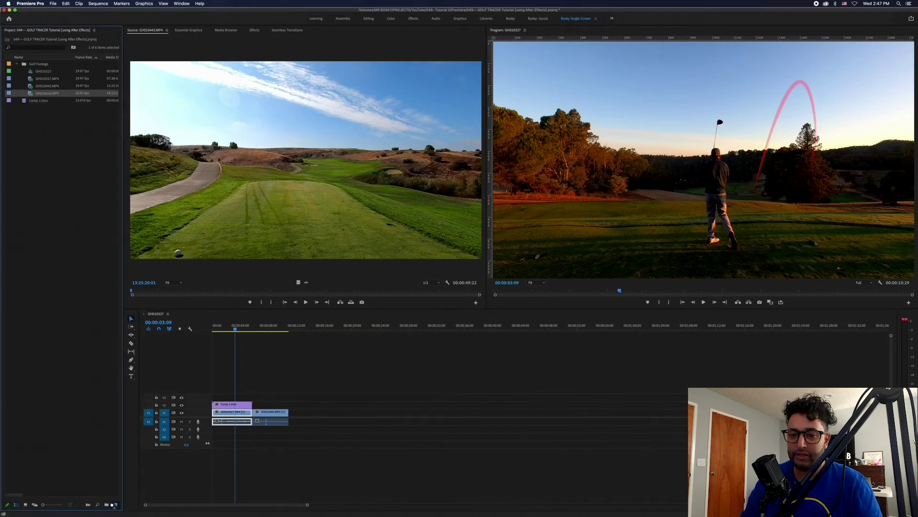
- Create a new sequence from GH010616.MP4 and scrub through the selfie clip
drag(115, 505, 115, 504)
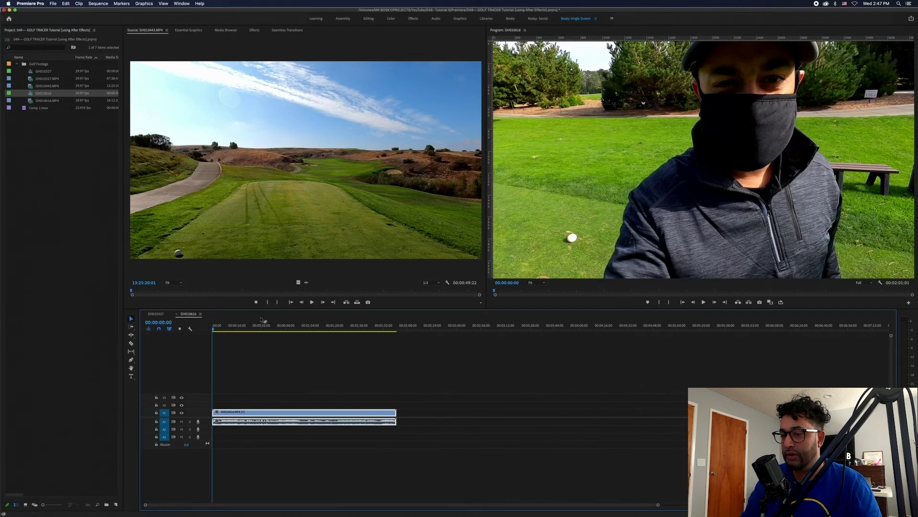
drag(224, 329, 295, 336)
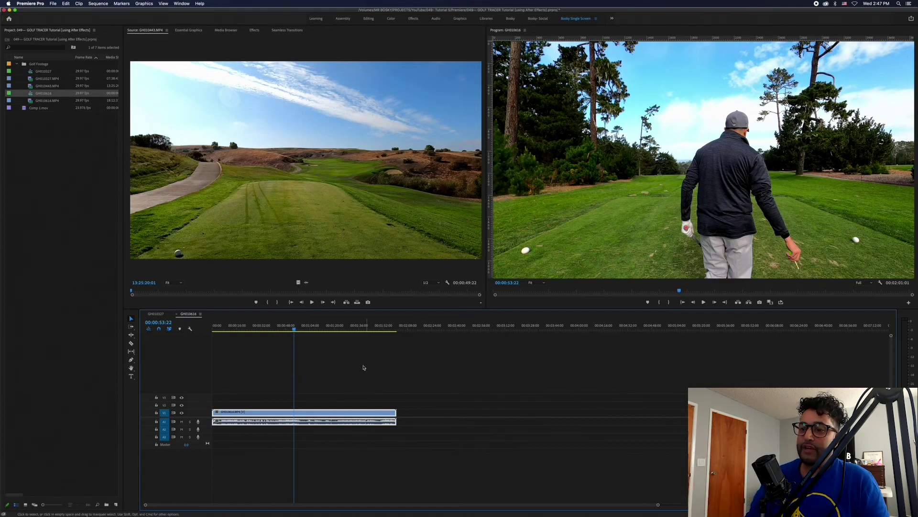
click(237, 326)
drag(269, 330, 233, 345)
- Razor the clip at 00:00:12:18, delete the remainder, fit the timeline, and play it back
key(c)
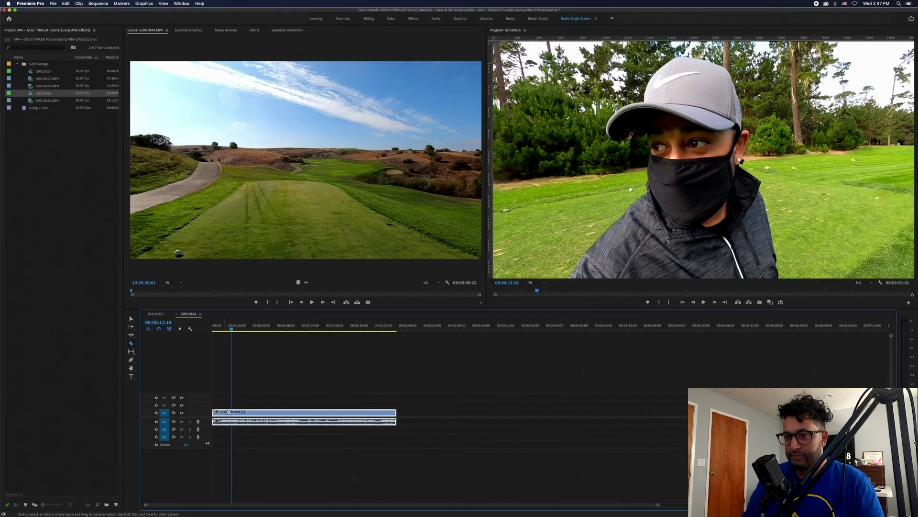
click(232, 414)
key(v)
click(249, 412)
key(Delete)
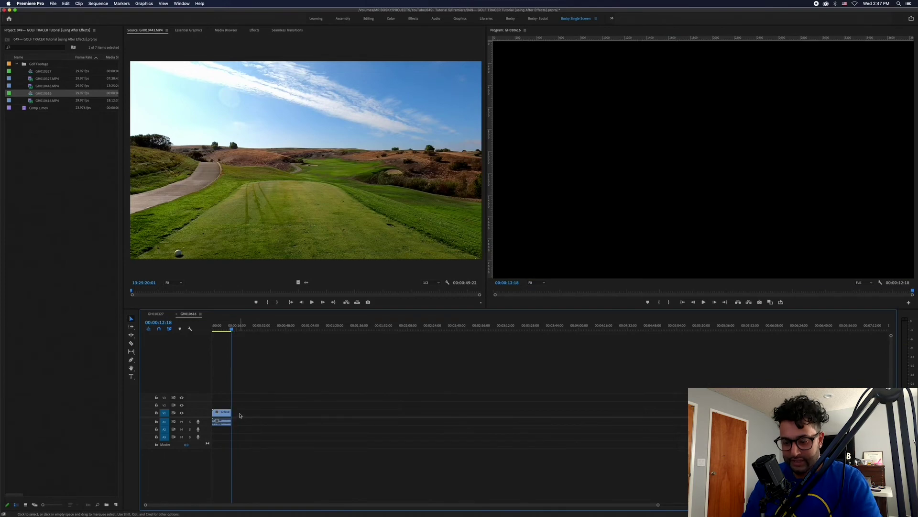
key(backslash)
key(space)
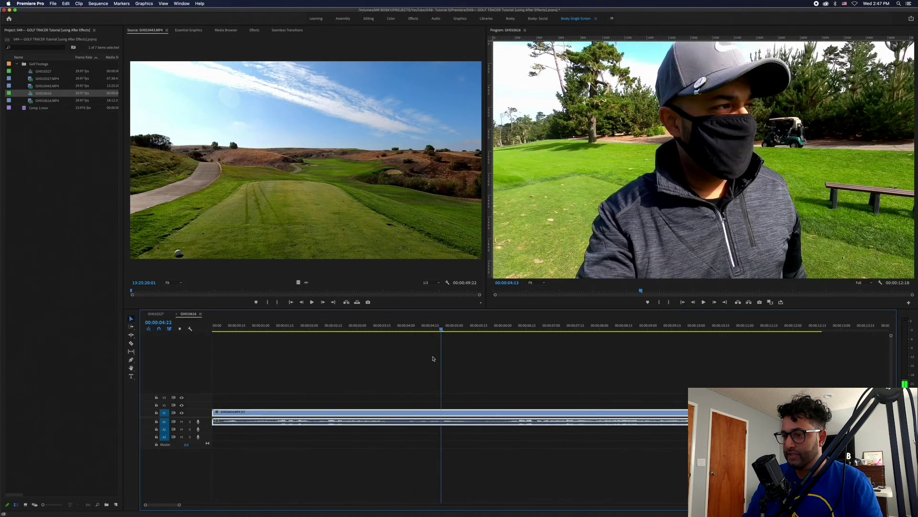
key(space)
key(Home)
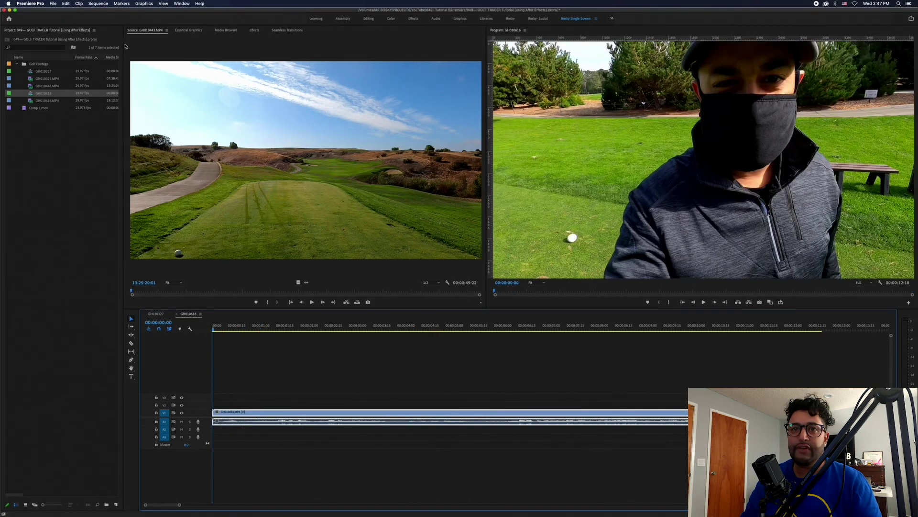
right_click(31, 96)
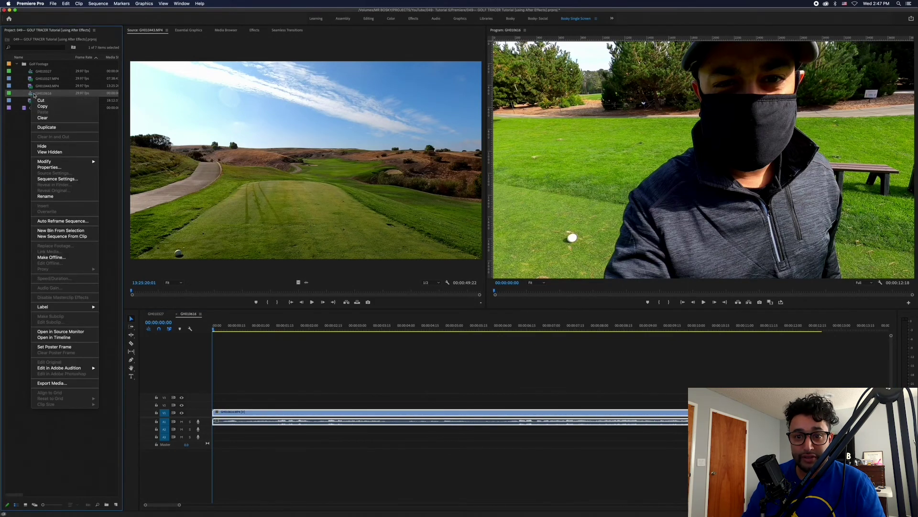
- Auto-reframe the GH010616 sequence to Vertical 9:16 with Default motion tracking and nested clips
click(79, 222)
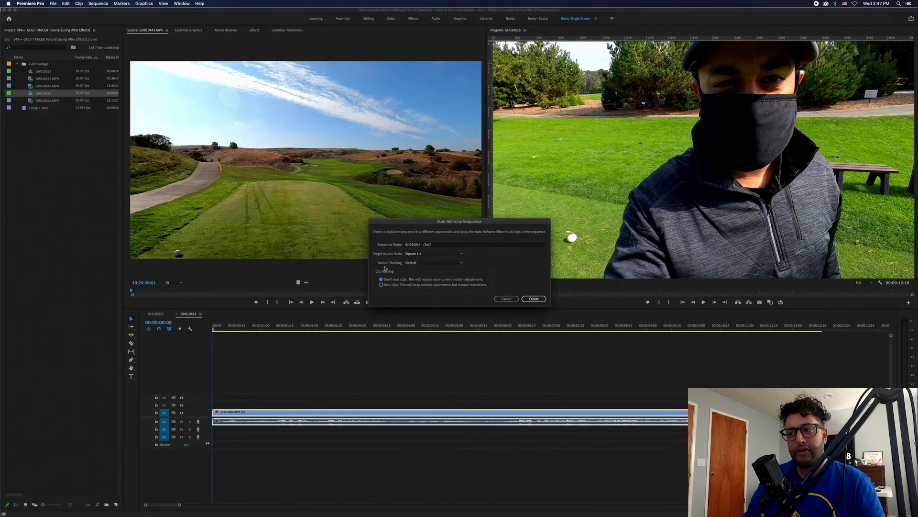
click(421, 254)
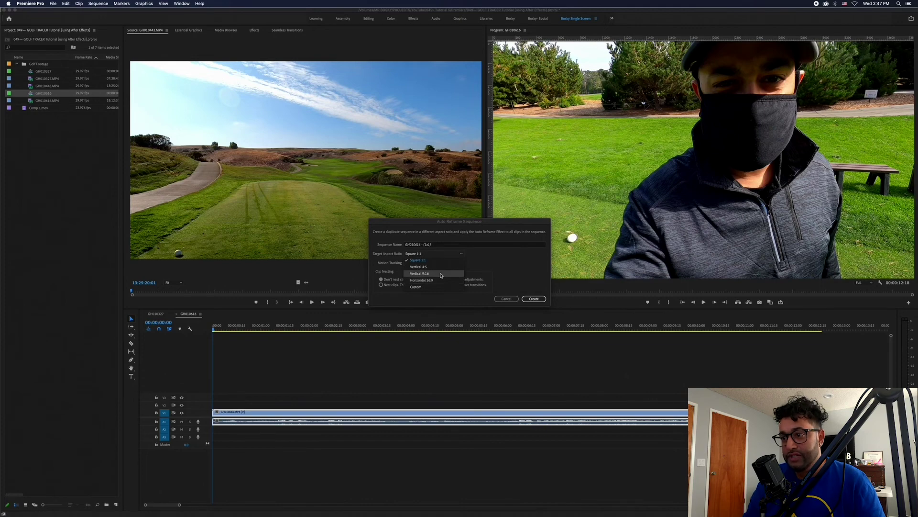
click(441, 274)
click(421, 263)
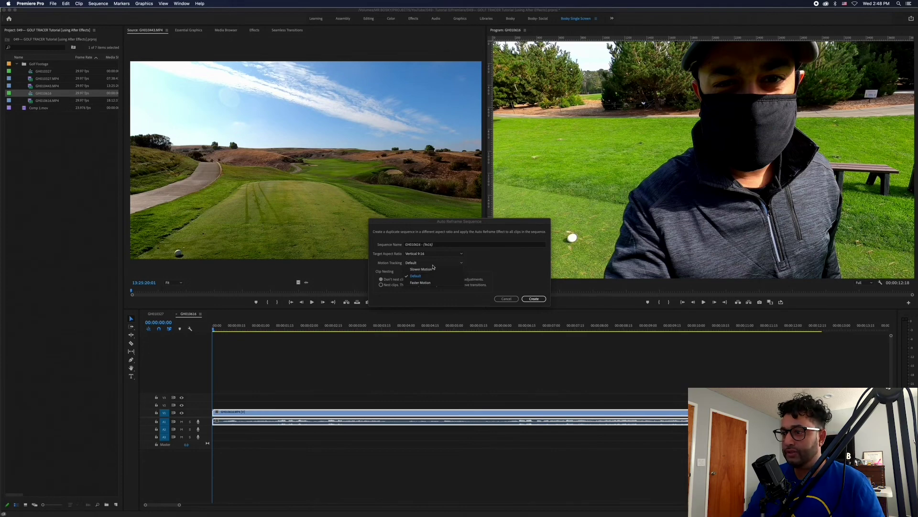
click(505, 261)
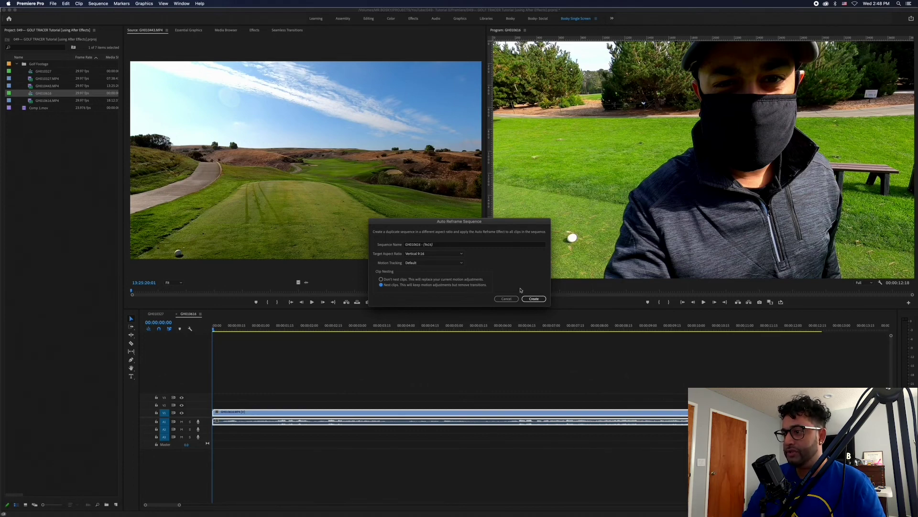
click(532, 300)
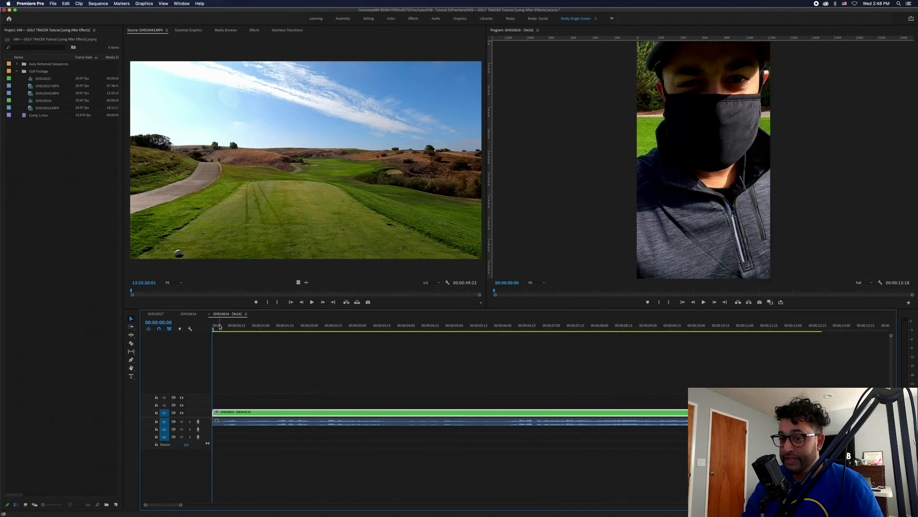
- Scrub the 9:16 sequence and inspect the nested selfie clip's Auto Reframe in Effect Controls
drag(215, 329, 393, 330)
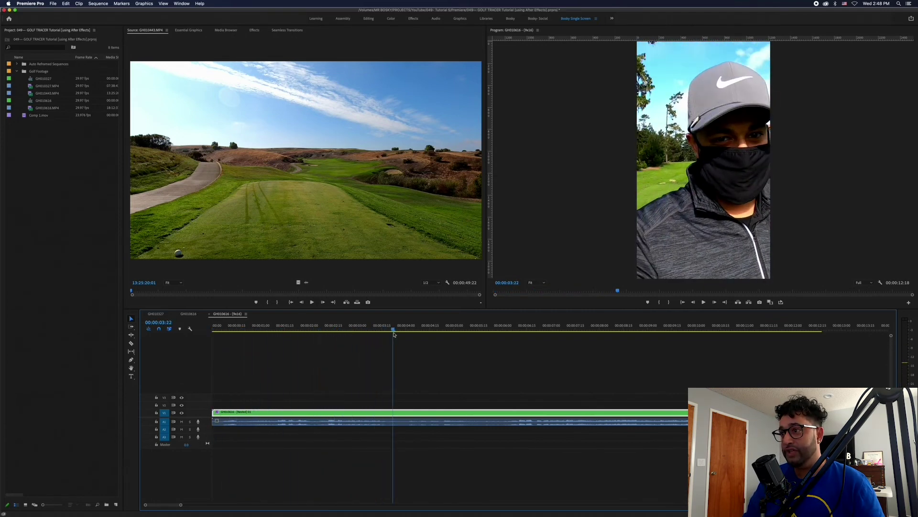
double_click(339, 413)
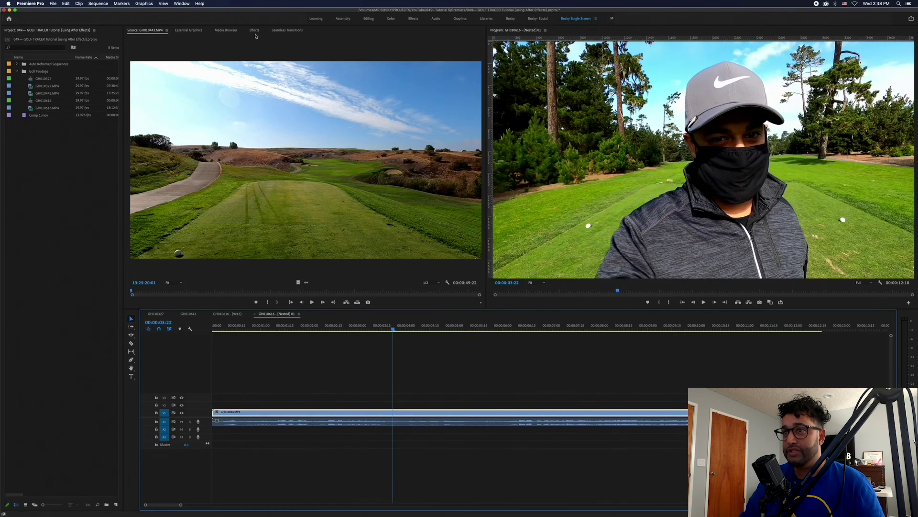
double_click(300, 420)
key(shift+5)
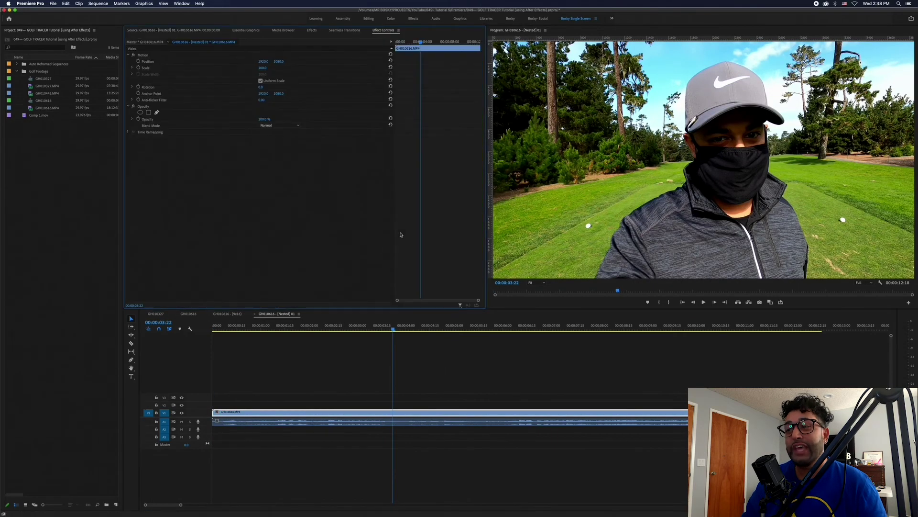
click(250, 315)
click(229, 332)
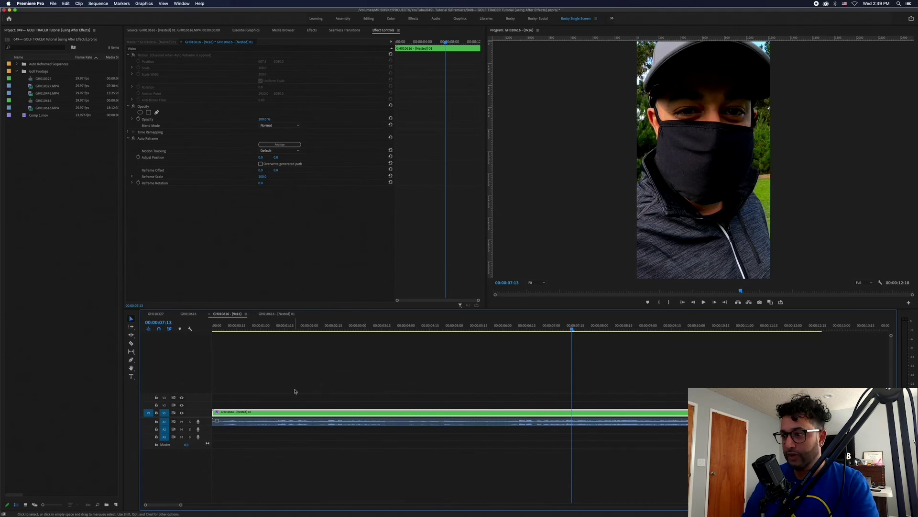
- Set the vertical sequence's out point at 00:00:09:24
key(minus)
key(minus)
key(minus)
key(minus)
key(minus)
scroll(229, 372, up, 10)
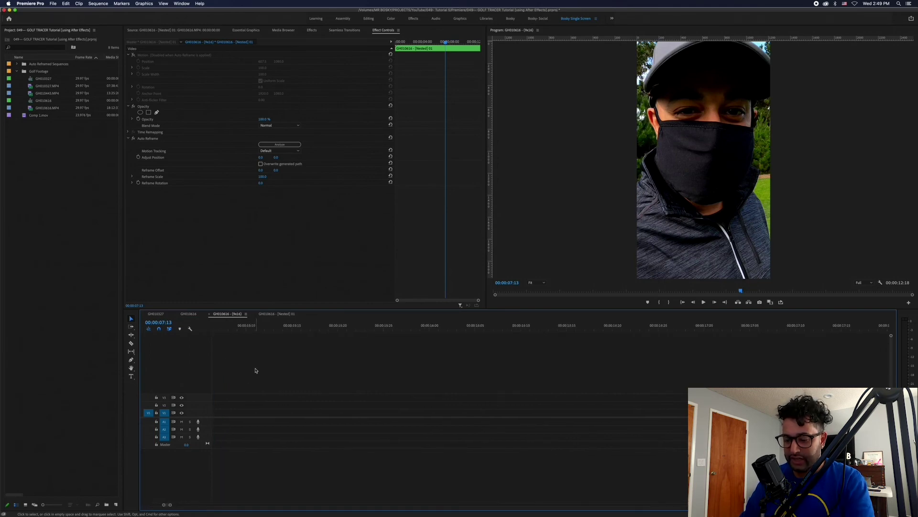
key(backslash)
drag(297, 327, 496, 327)
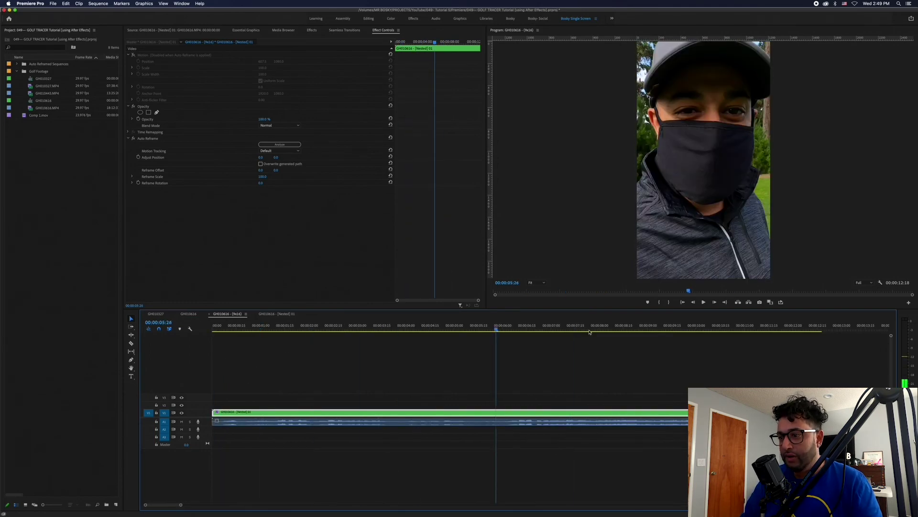
click(687, 327)
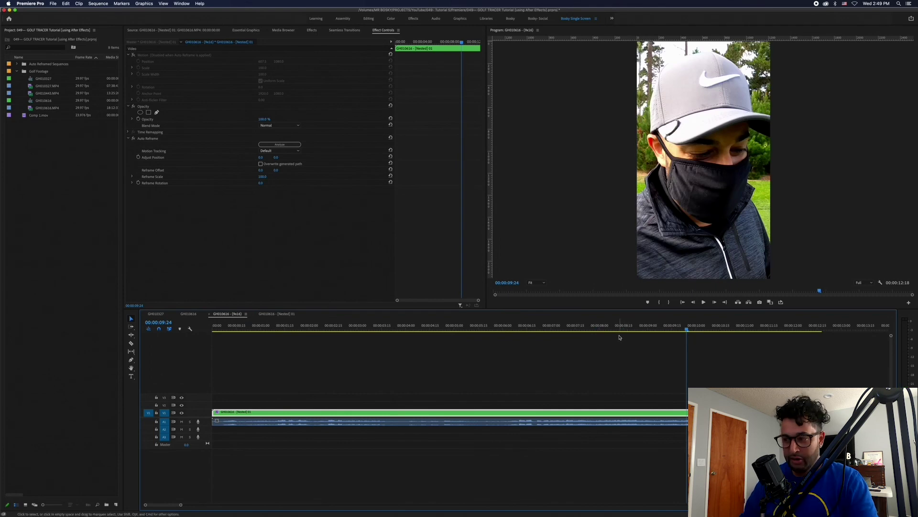
key(o)
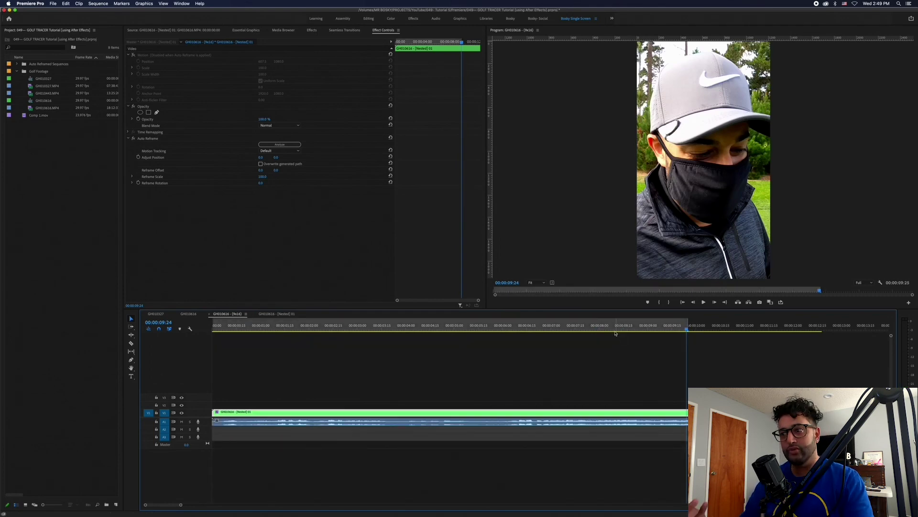